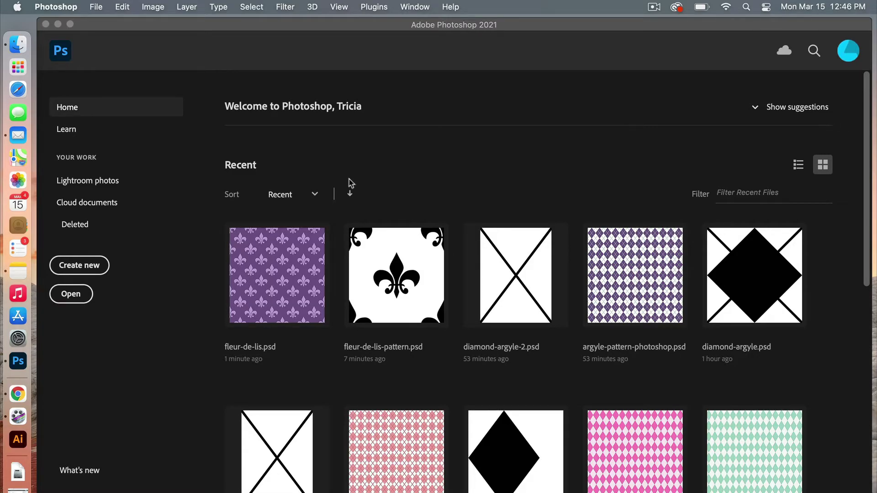
- Create a blank 600 × 600 px document with Transparent background contents
{"action": "left_click", "coordinate": [97, 268]}
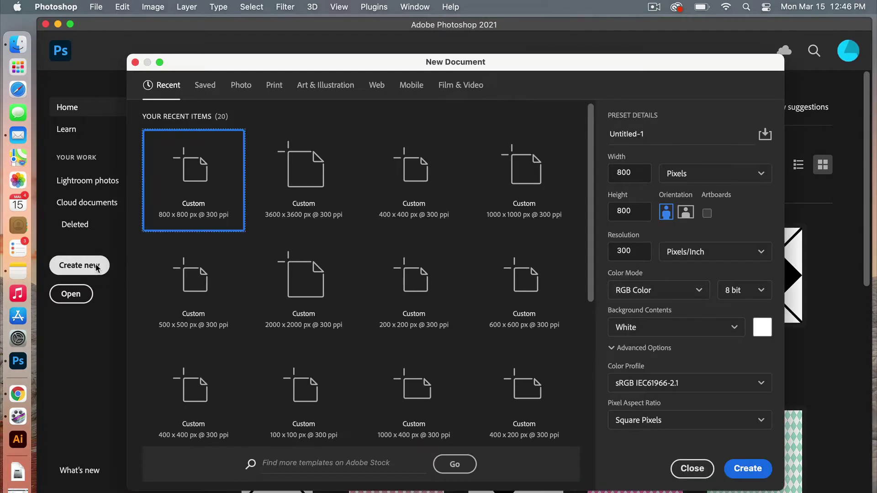
{"action": "double_click", "coordinate": [616, 172]}
{"action": "left_click_drag", "start_coordinate": [616, 173], "coordinate": [603, 171]}
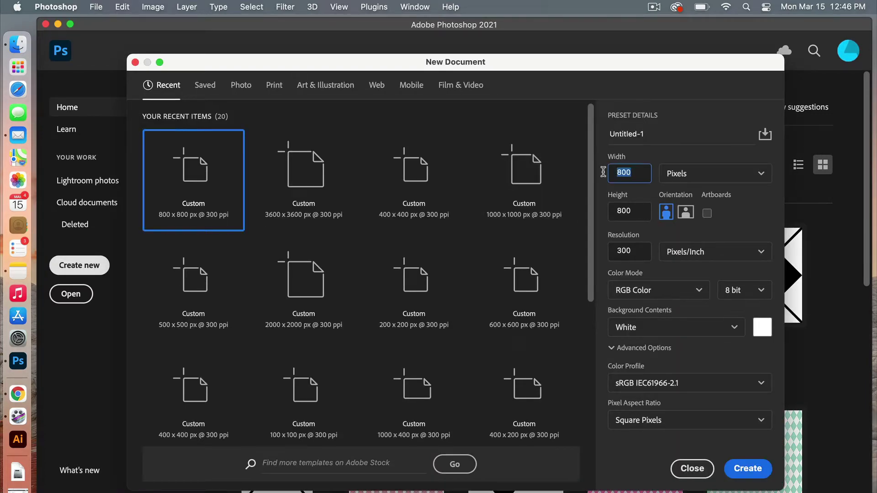
{"action": "type", "text": "600"}
{"action": "left_click_drag", "start_coordinate": [636, 211], "coordinate": [592, 211]}
{"action": "type", "text": "600"}
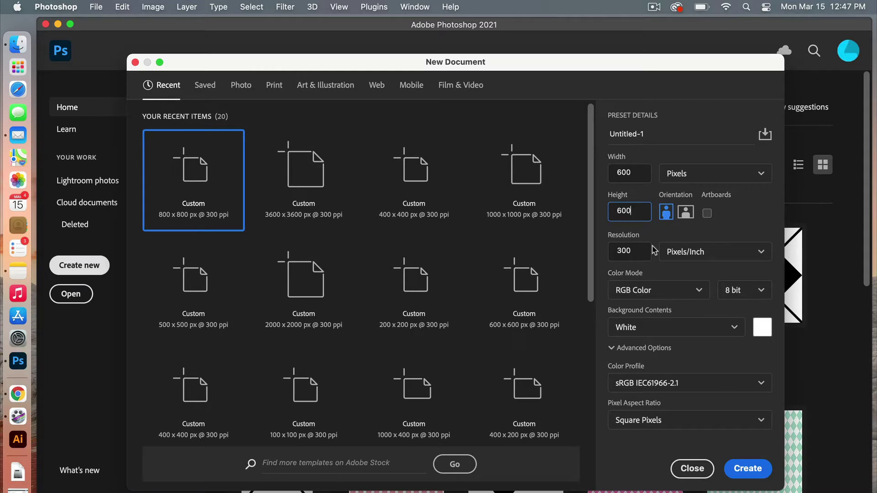
{"action": "left_click", "coordinate": [688, 327]}
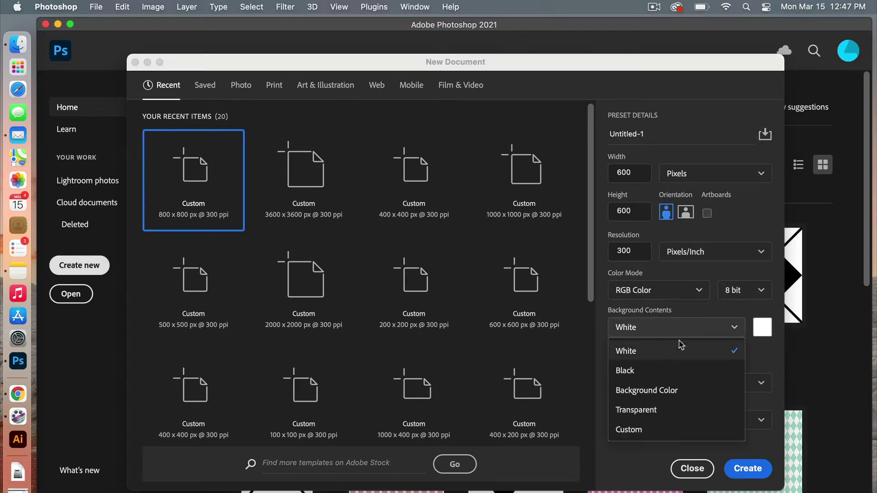
{"action": "left_click", "coordinate": [660, 410]}
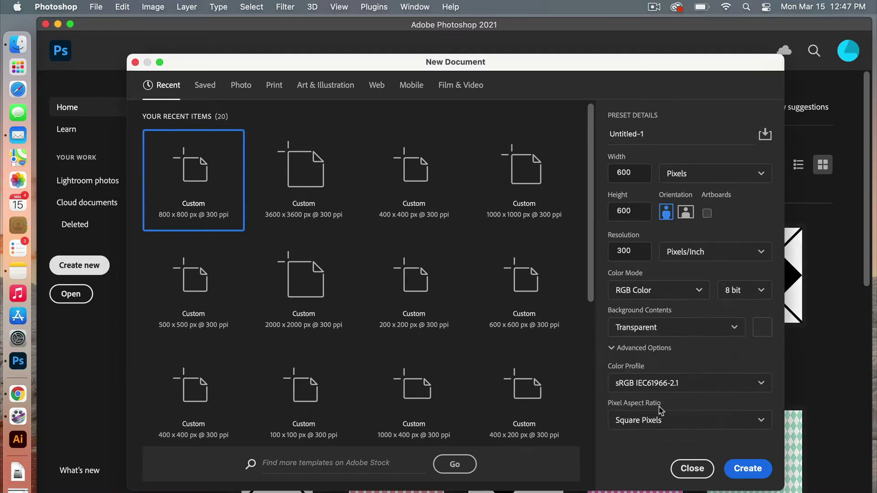
{"action": "left_click", "coordinate": [748, 469]}
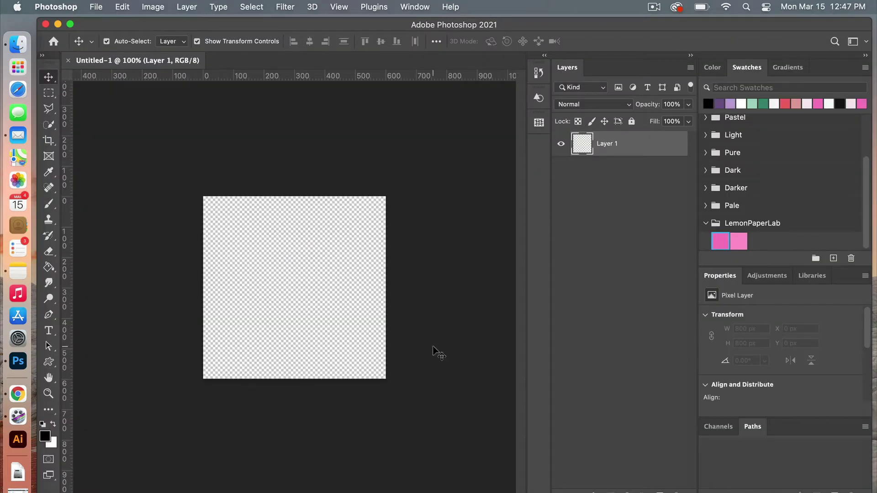
- Zoom the canvas to 200% and switch to the Custom Shape Tool, showing its shape list
{"action": "key", "text": "super+equal"}
{"action": "key", "text": "u"}
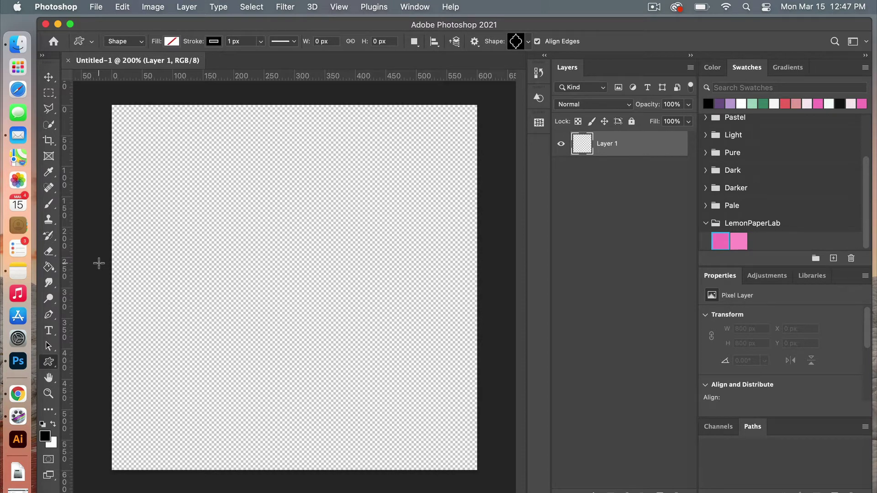
{"action": "left_click", "coordinate": [49, 364]}
{"action": "left_click", "coordinate": [100, 419]}
{"action": "left_click", "coordinate": [529, 42]}
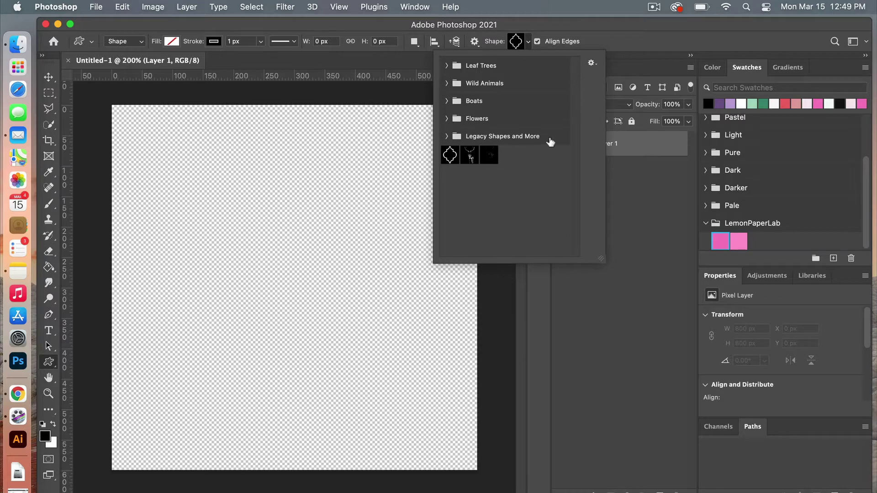
{"action": "left_click", "coordinate": [509, 26]}
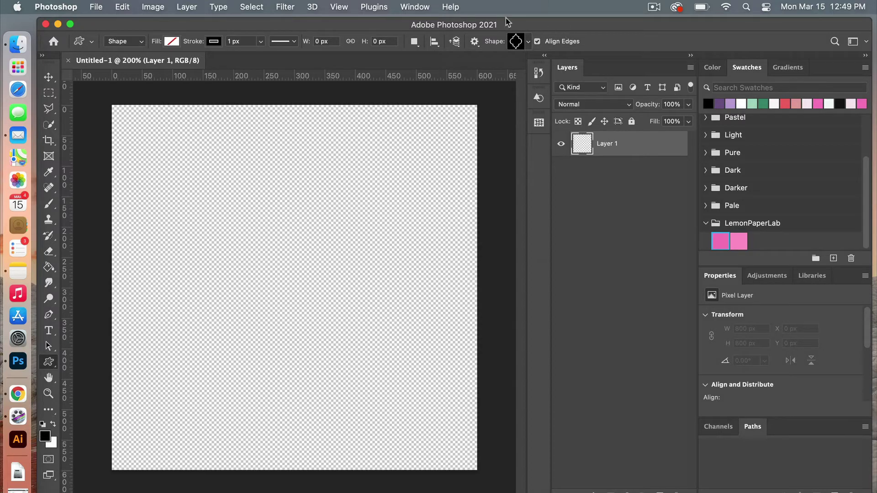
{"action": "left_click", "coordinate": [415, 7]}
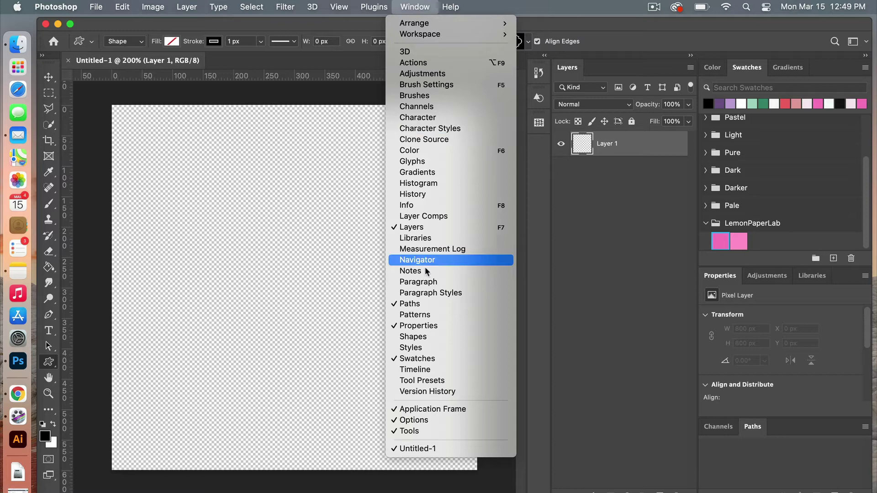
{"action": "left_click", "coordinate": [424, 336]}
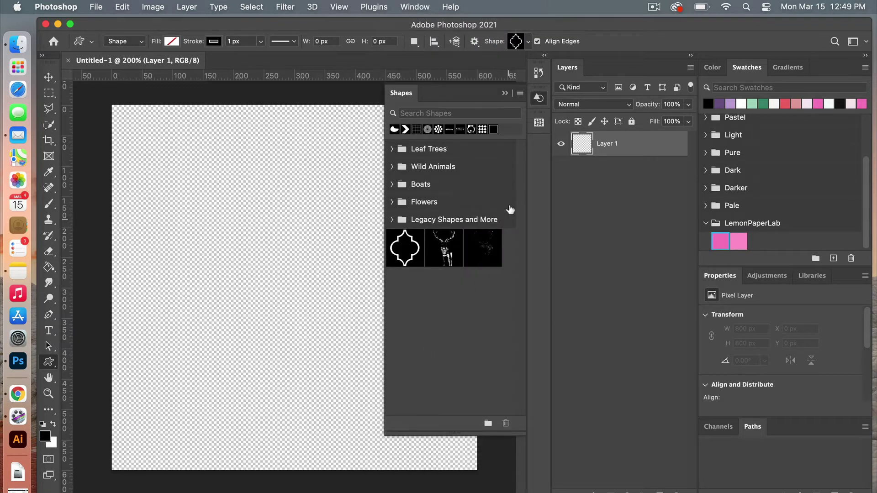
{"action": "left_click", "coordinate": [521, 94]}
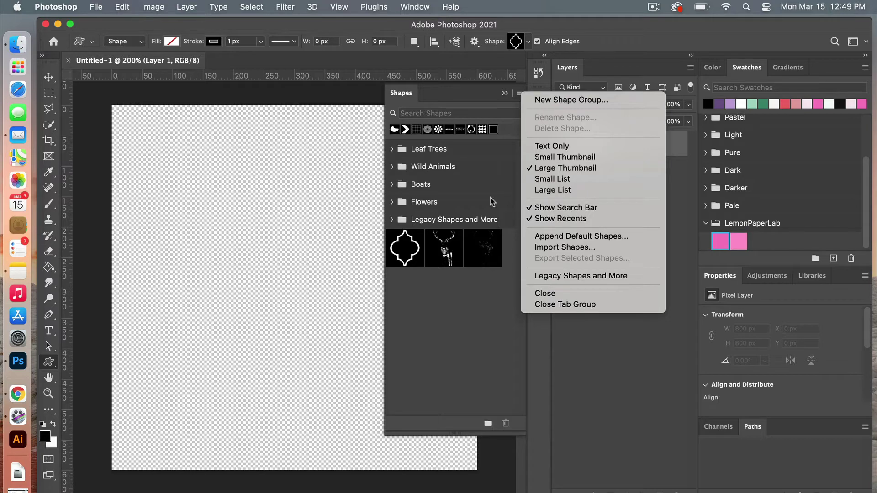
{"action": "left_click", "coordinate": [477, 97]}
- Choose the fleur-de-lis from Legacy Shapes and More > All Legacy Default Shapes > Ornaments
{"action": "left_click", "coordinate": [505, 94]}
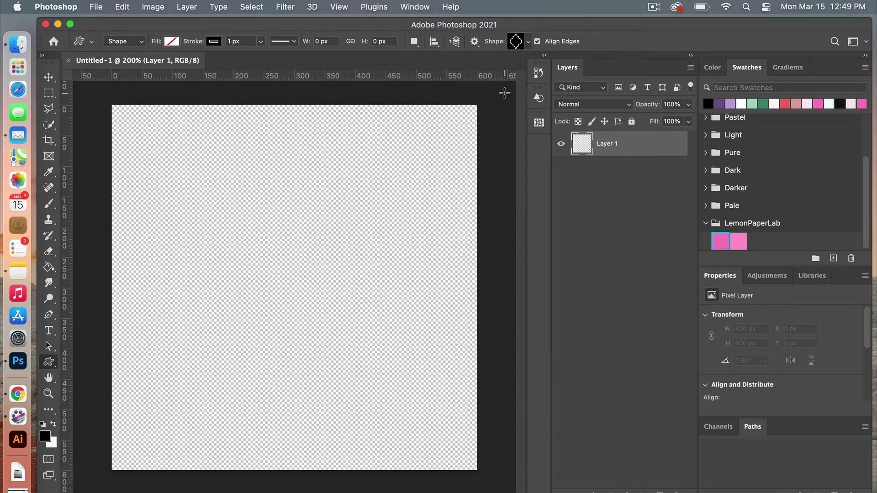
{"action": "left_click", "coordinate": [529, 42]}
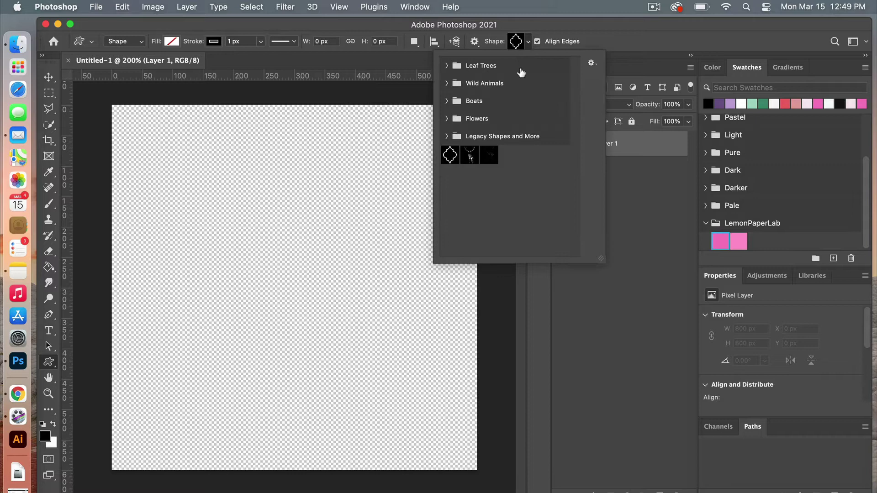
{"action": "left_click", "coordinate": [447, 137]}
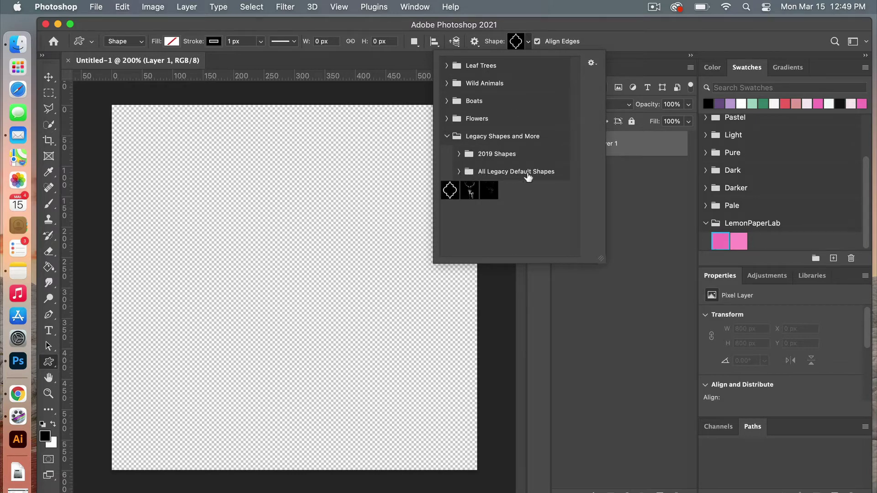
{"action": "left_click", "coordinate": [459, 173]}
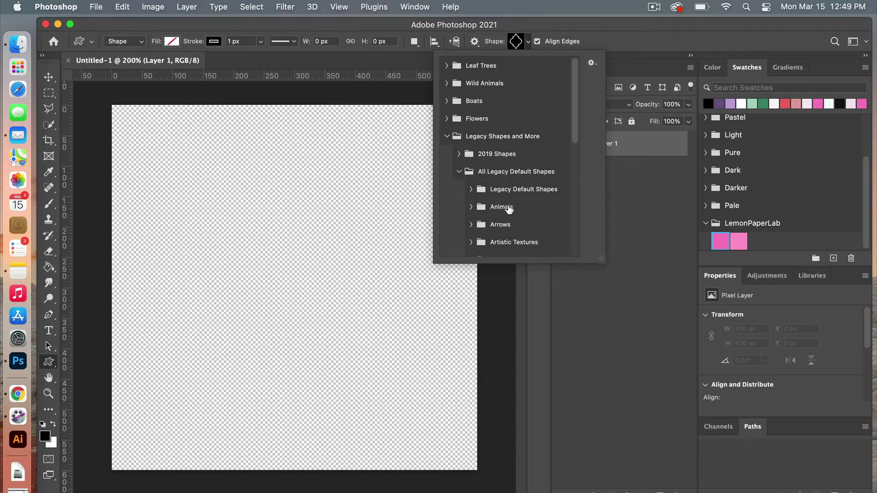
{"action": "scroll", "coordinate": [508, 209], "scroll_direction": "down", "scroll_amount": 4}
{"action": "scroll", "coordinate": [509, 209], "scroll_direction": "down", "scroll_amount": 6}
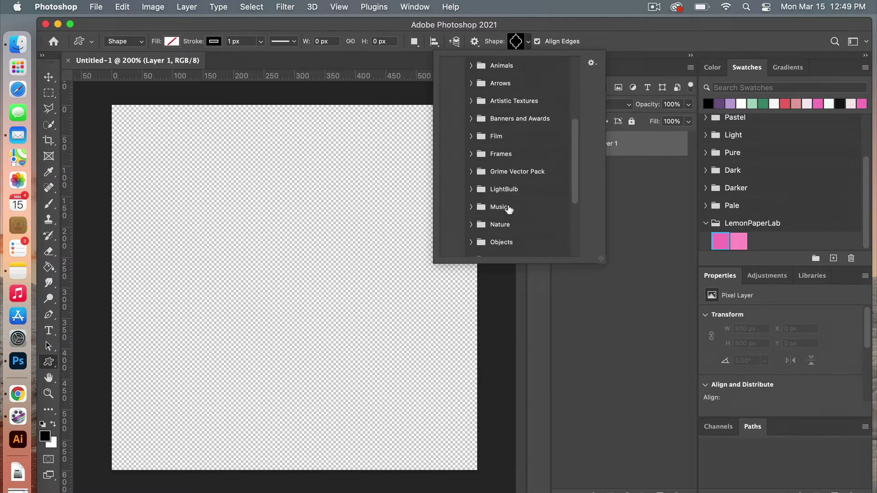
{"action": "scroll", "coordinate": [525, 218], "scroll_direction": "down", "scroll_amount": 1}
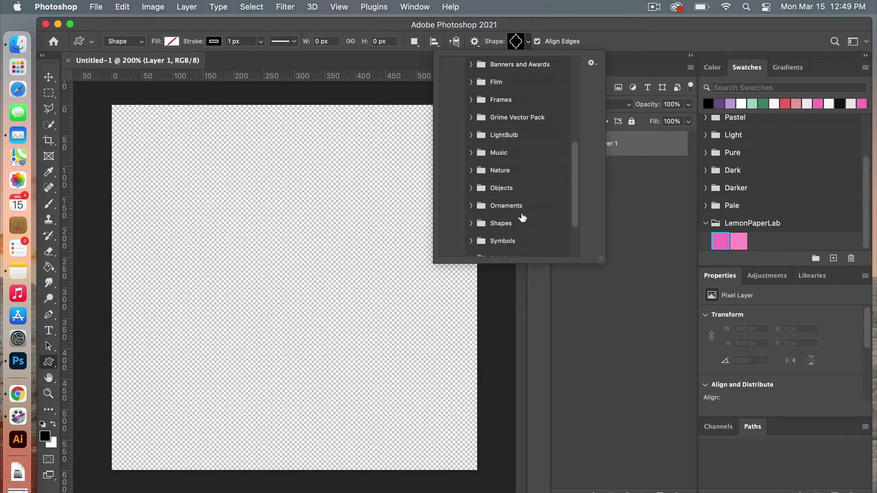
{"action": "left_click", "coordinate": [472, 206]}
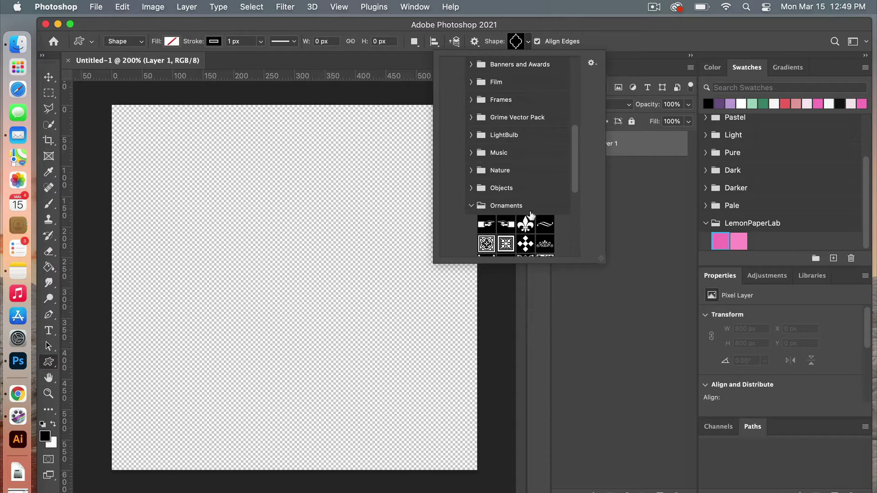
{"action": "scroll", "coordinate": [528, 213], "scroll_direction": "down", "scroll_amount": 2}
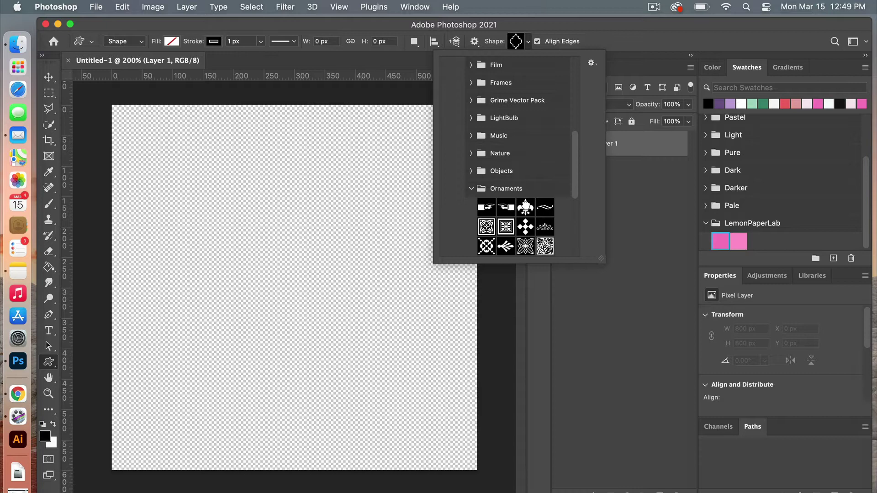
{"action": "left_click", "coordinate": [525, 208]}
{"action": "left_click", "coordinate": [537, 32]}
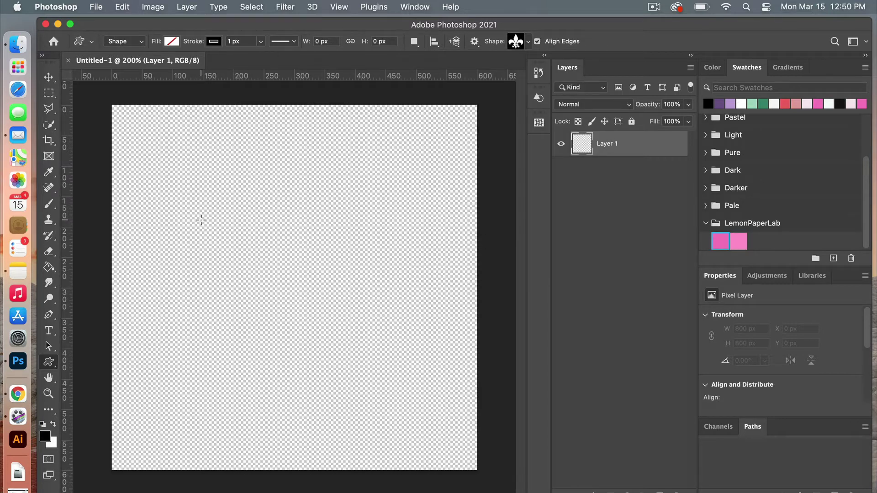
- Draw a fleur-de-lis shape in the canvas centre with solid black fill and no stroke
{"action": "left_click_drag", "start_coordinate": [201, 220], "coordinate": [404, 389]}
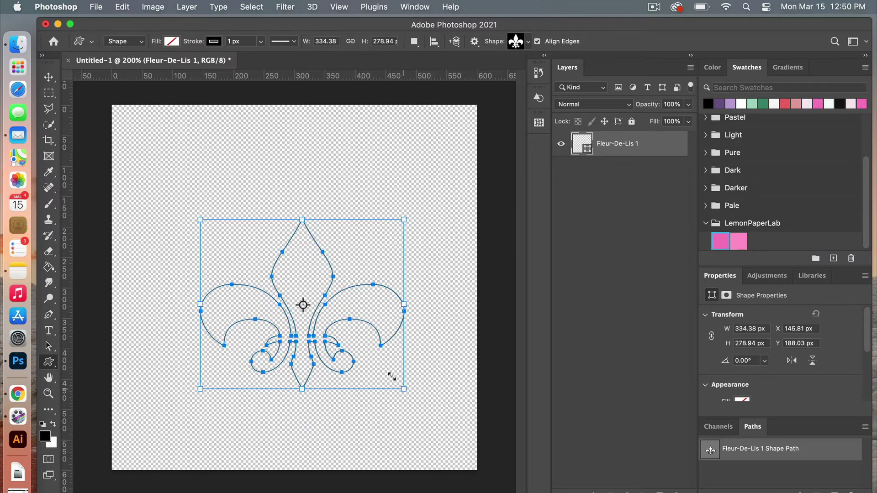
{"action": "left_click", "coordinate": [172, 41]}
{"action": "left_click", "coordinate": [95, 106]}
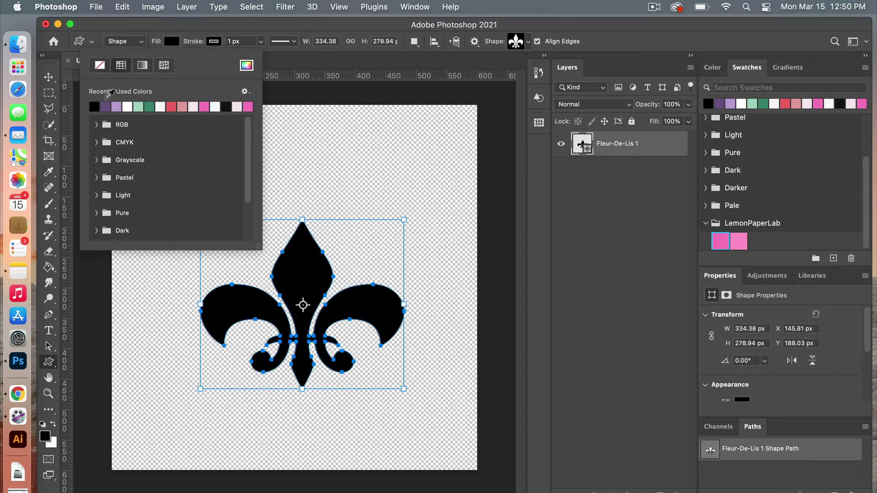
{"action": "left_click", "coordinate": [214, 42]}
{"action": "left_click", "coordinate": [142, 67]}
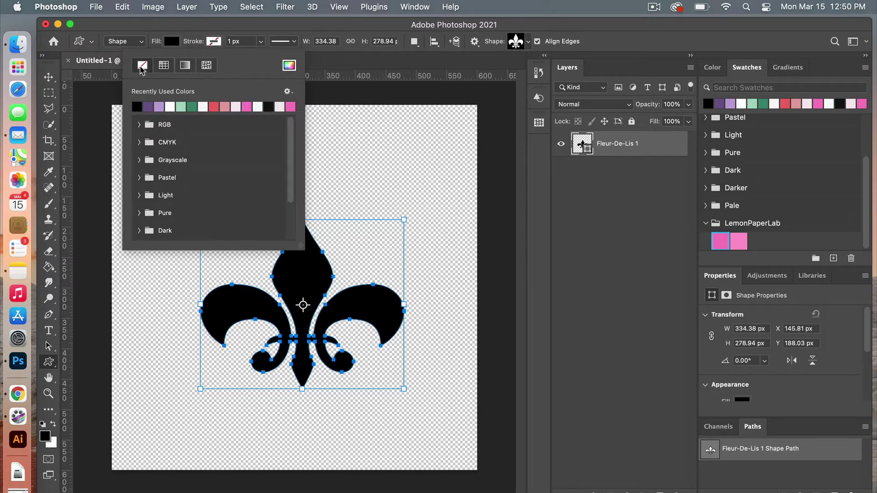
{"action": "left_click", "coordinate": [237, 28]}
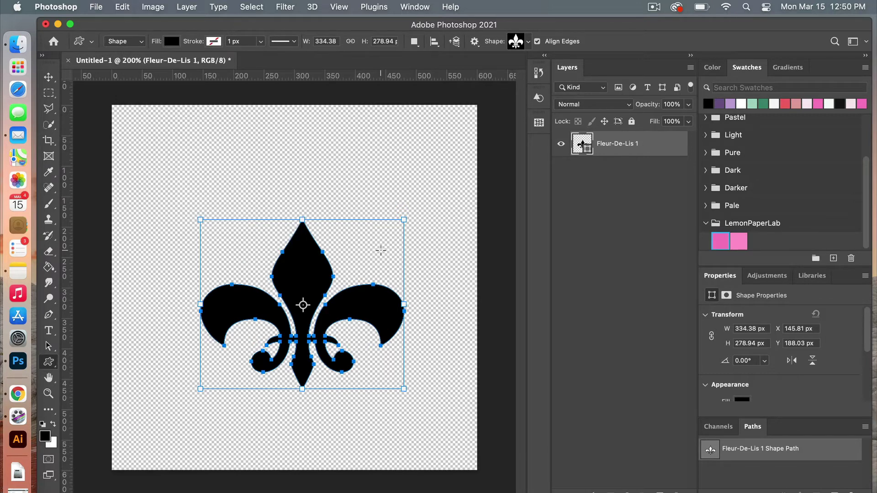
- Select all, align the fleur-de-lis to horizontal and vertical centres, then deselect
{"action": "key", "text": "m"}
{"action": "key", "text": "super+a"}
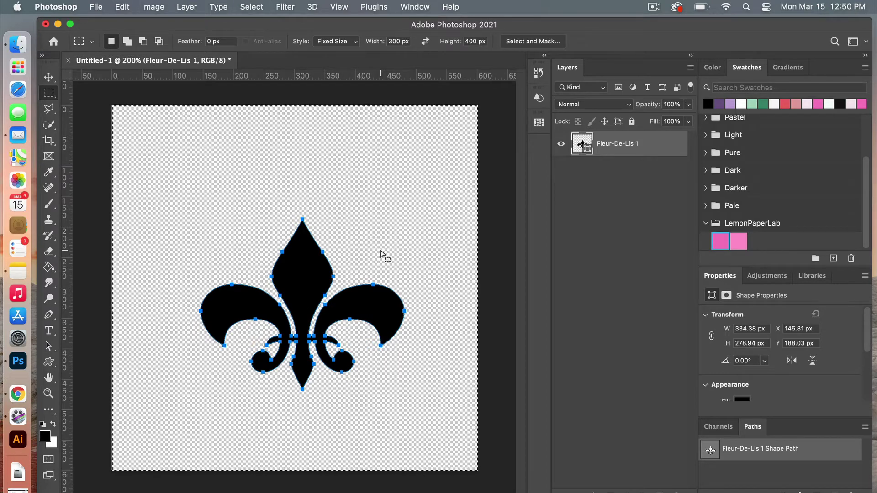
{"action": "key", "text": "v"}
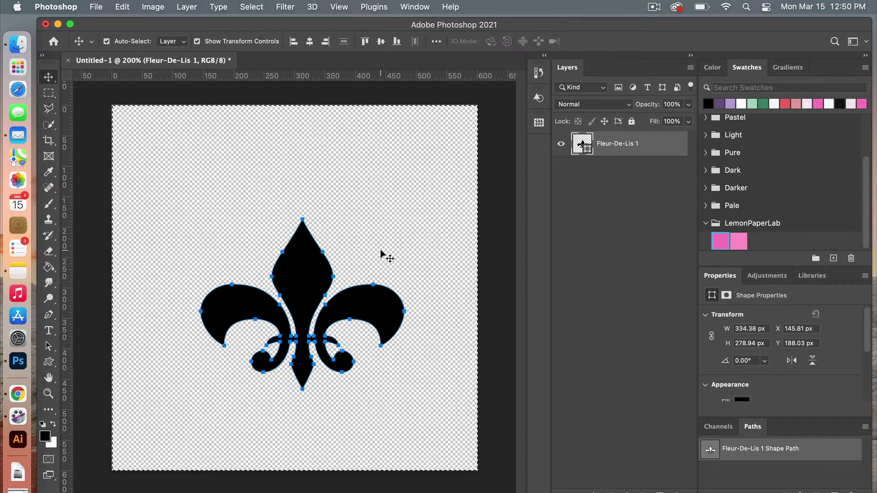
{"action": "left_click", "coordinate": [310, 44]}
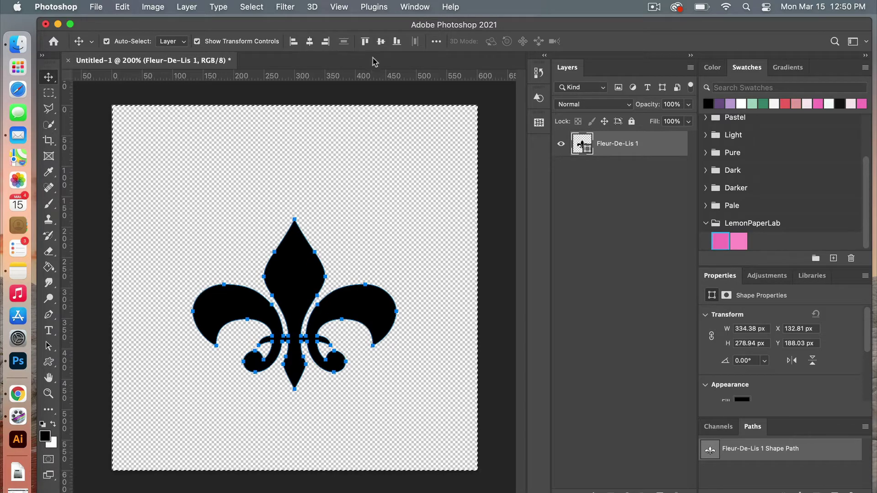
{"action": "left_click", "coordinate": [381, 42]}
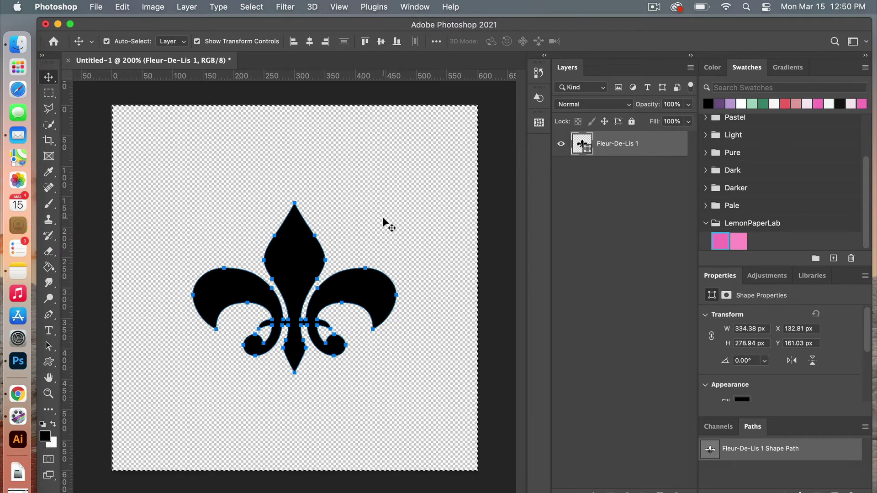
{"action": "key", "text": "super+d"}
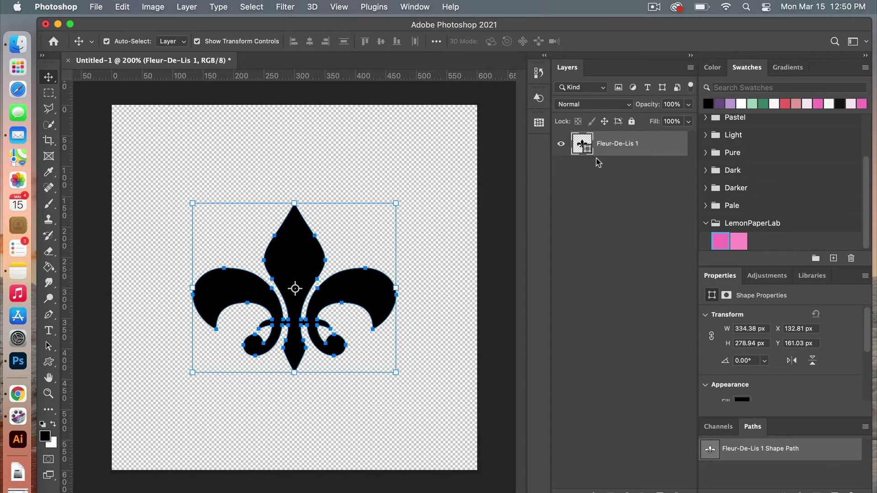
- Duplicate the Fleur-De-Lis 1 layer as 'Fleur-De-Lis 1 copy'
{"action": "right_click", "coordinate": [619, 148]}
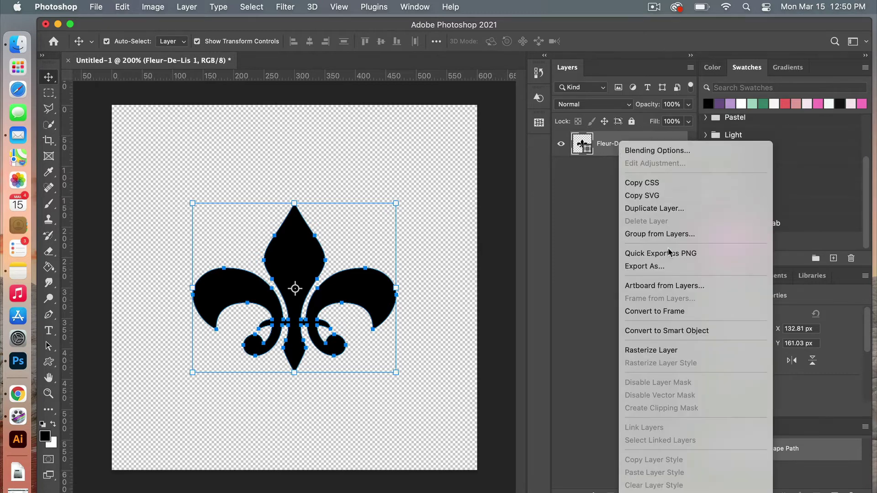
{"action": "left_click", "coordinate": [655, 208]}
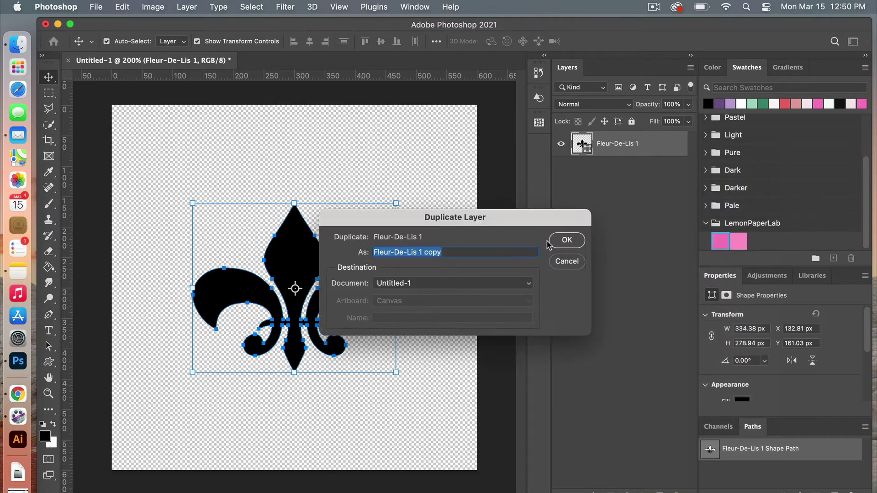
{"action": "left_click", "coordinate": [567, 241]}
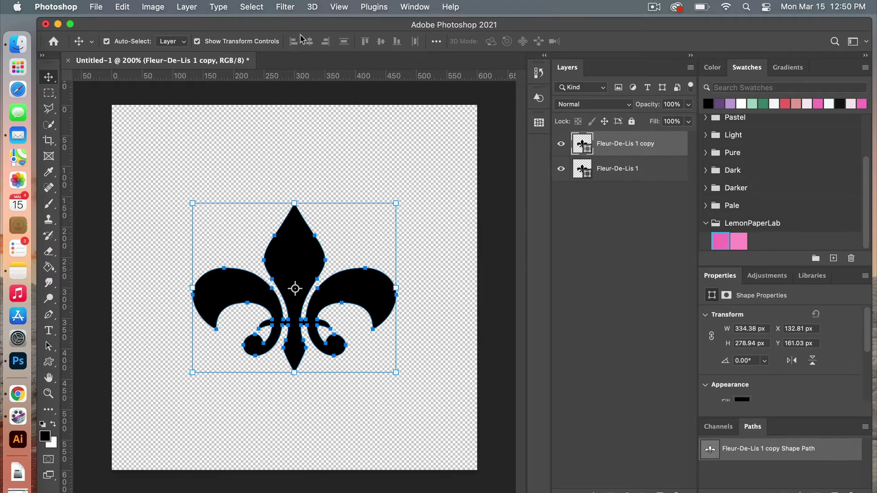
- Apply Offset as a smart filter to the copy: +300 px horizontal, +300 px vertical, Wrap Around
{"action": "left_click", "coordinate": [285, 7]}
{"action": "mouse_move", "coordinate": [312, 264]}
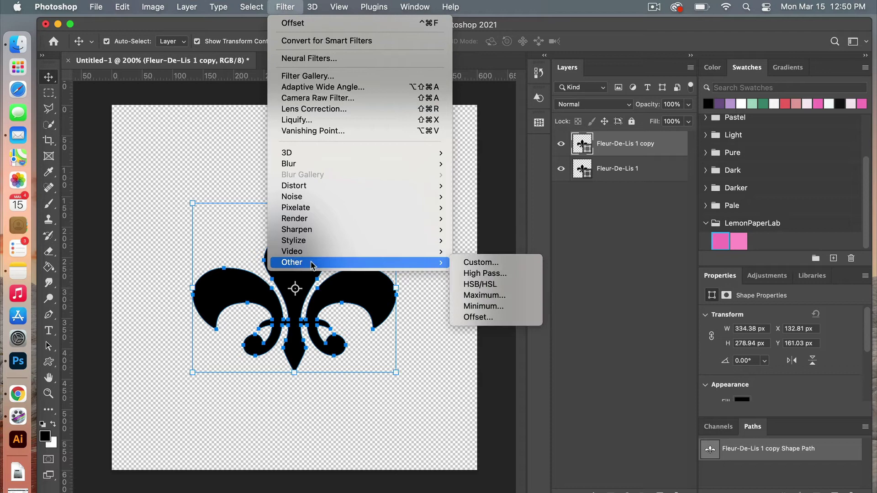
{"action": "left_click", "coordinate": [494, 319]}
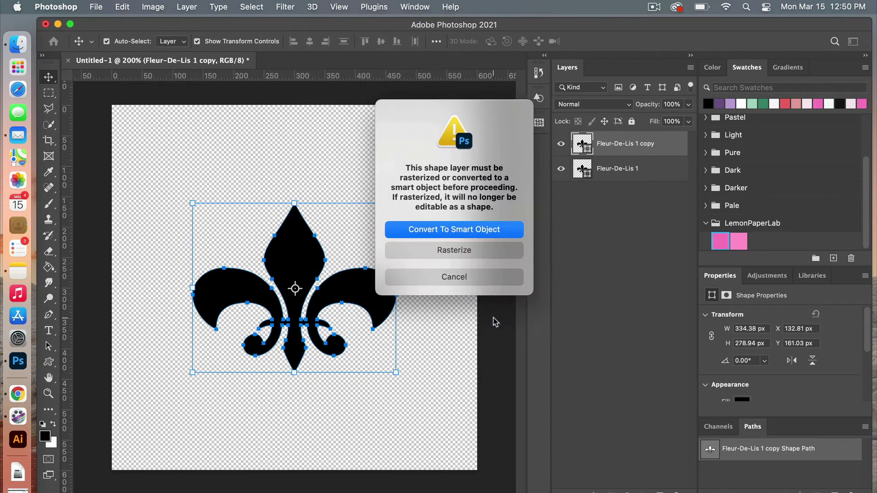
{"action": "left_click", "coordinate": [474, 233]}
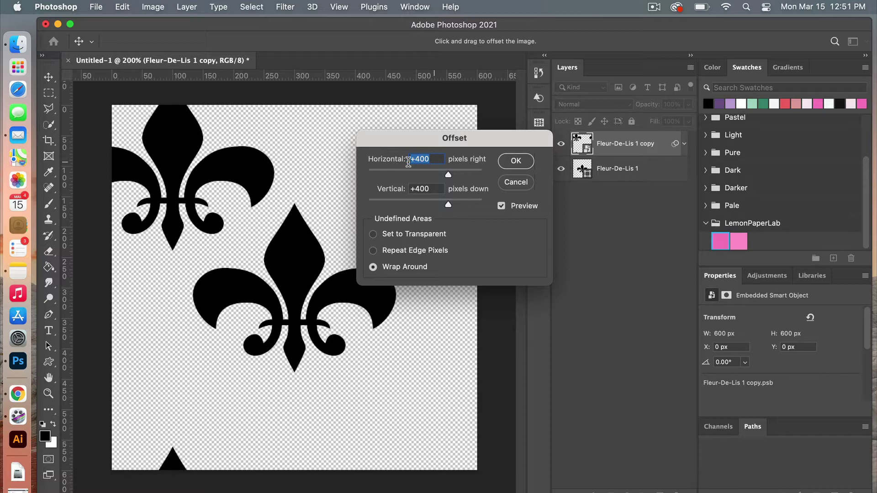
{"action": "type", "text": "300"}
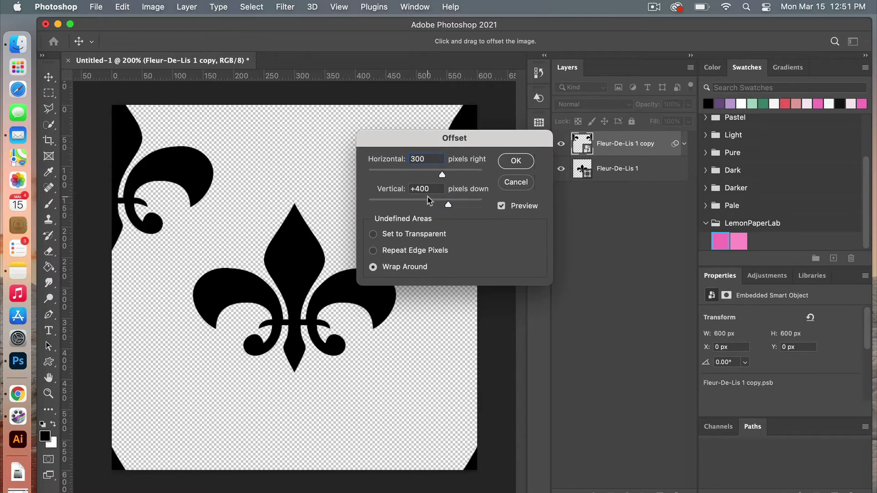
{"action": "key", "text": "Tab"}
{"action": "type", "text": "300"}
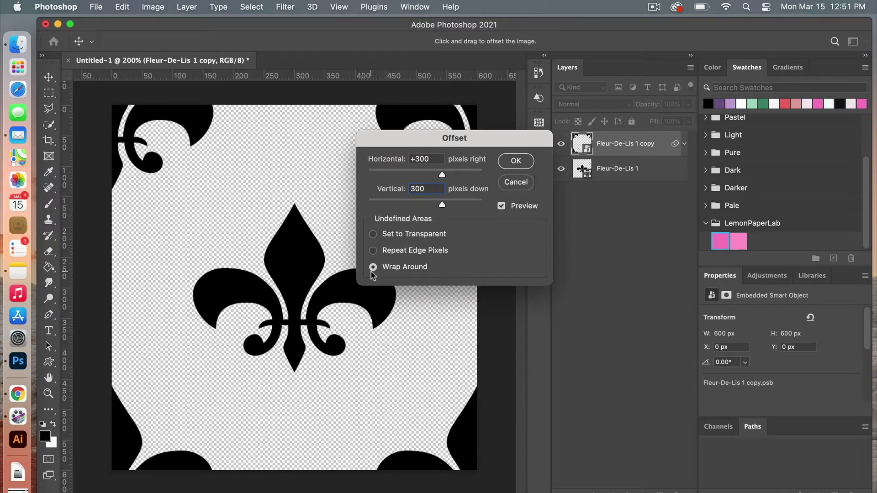
{"action": "left_click", "coordinate": [516, 161]}
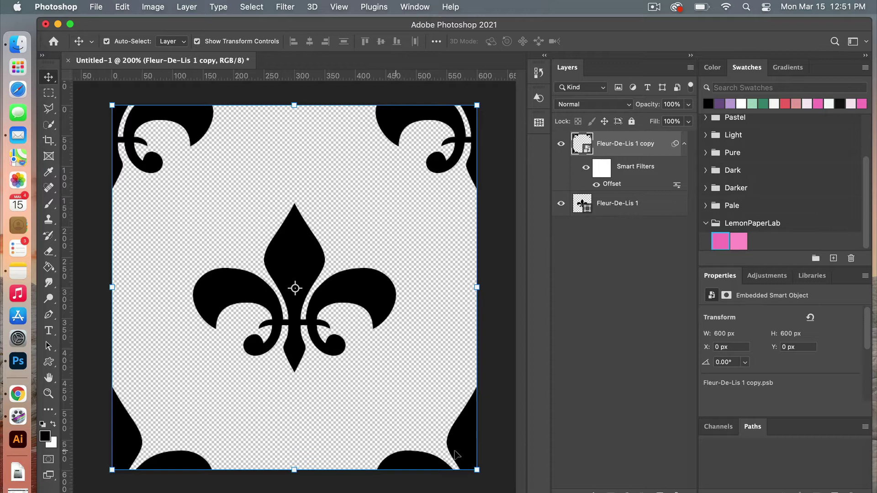
- Deselect the layer and define the whole canvas as a pattern named Pattern 52
{"action": "left_click", "coordinate": [502, 333]}
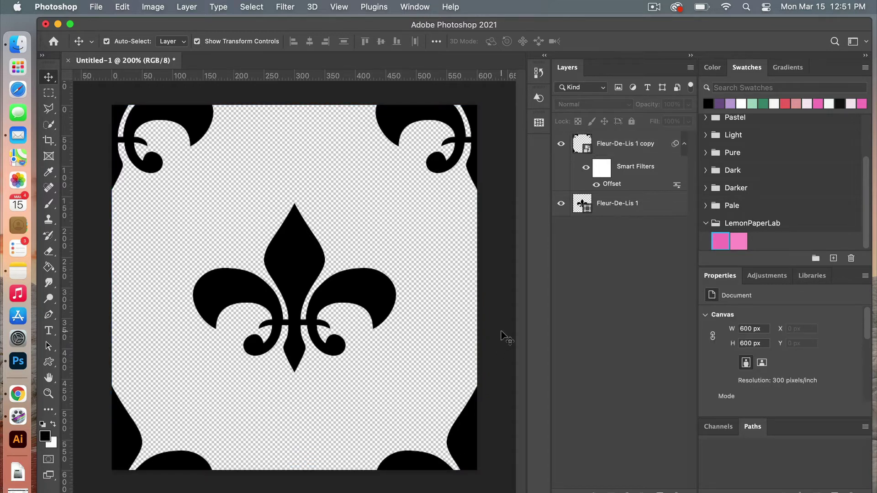
{"action": "left_click", "coordinate": [123, 7]}
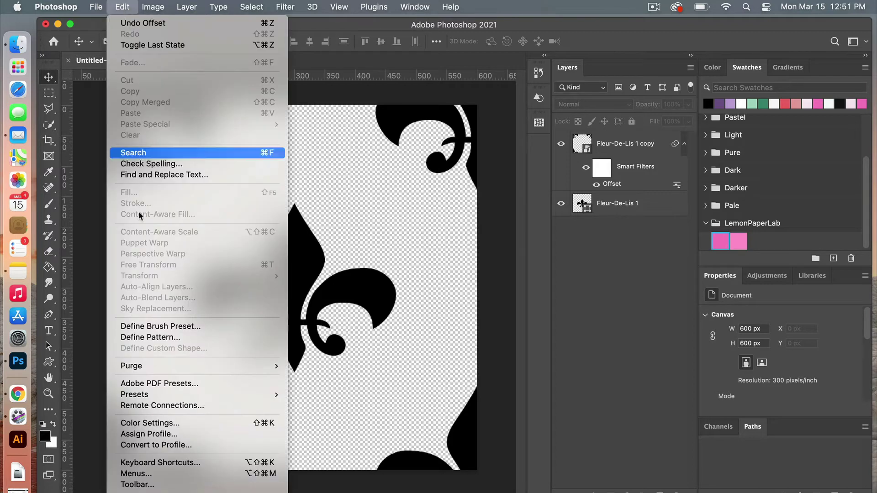
{"action": "left_click", "coordinate": [182, 339]}
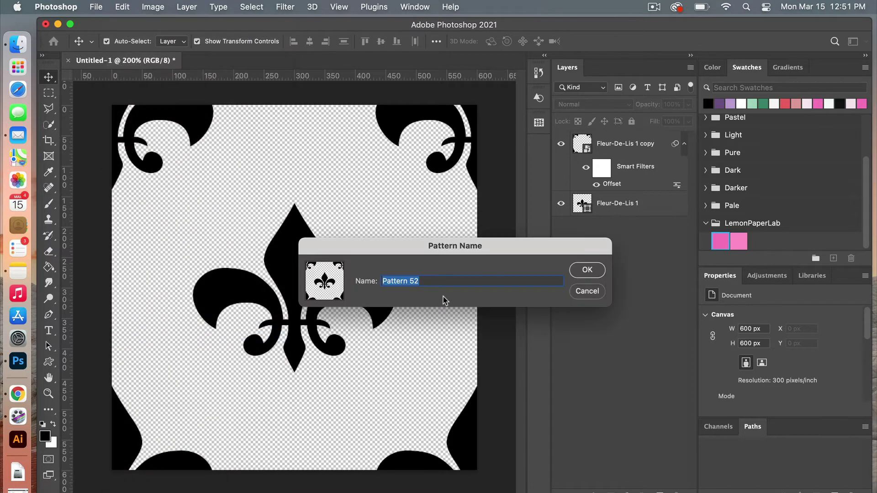
{"action": "left_click", "coordinate": [596, 271]}
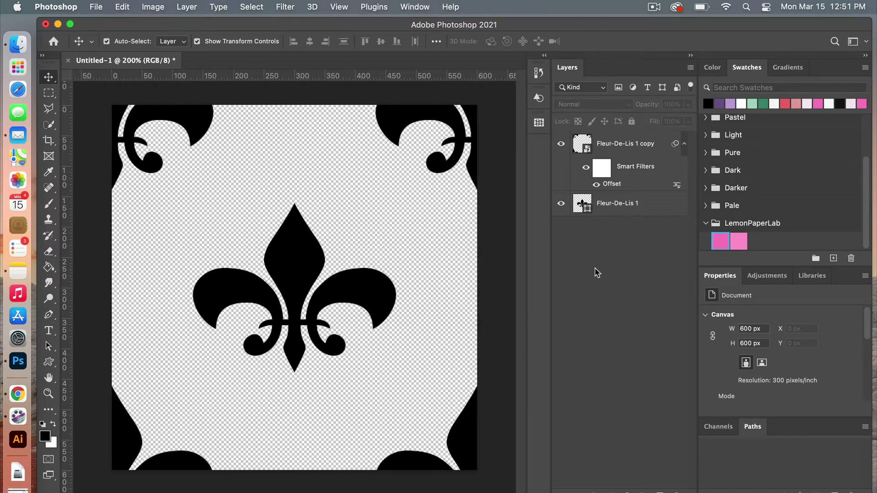
- Create a new 3600 × 3600 px document with White background contents
{"action": "left_click", "coordinate": [97, 7]}
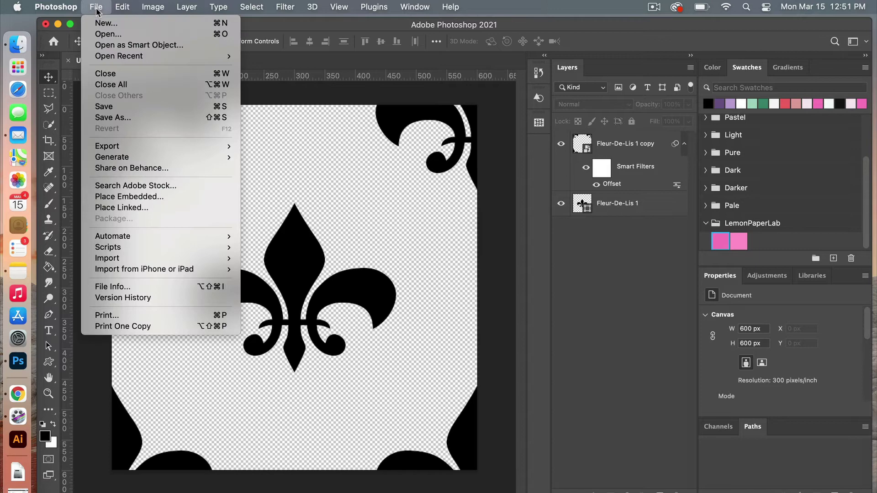
{"action": "left_click", "coordinate": [105, 25]}
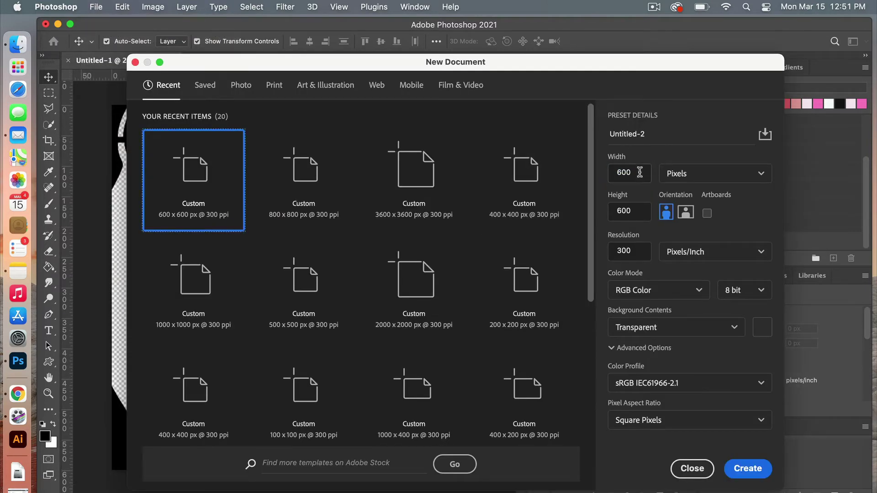
{"action": "left_click_drag", "start_coordinate": [640, 175], "coordinate": [609, 174]}
{"action": "type", "text": "3"}
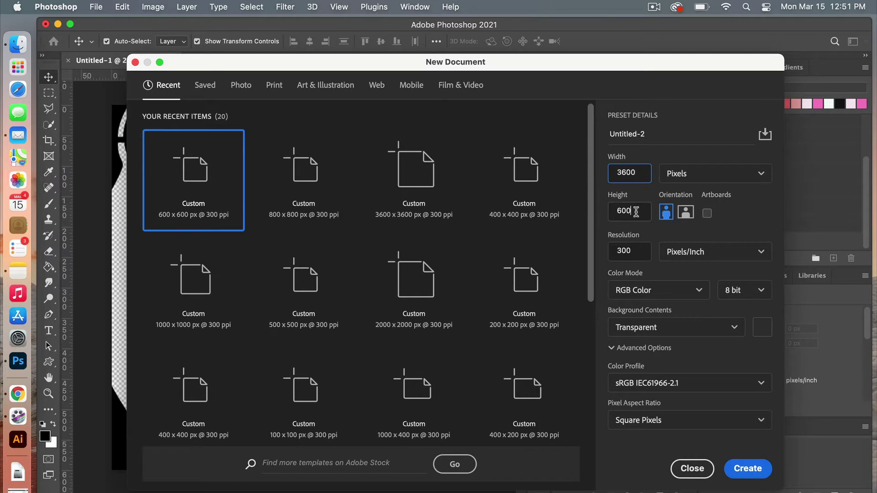
{"action": "left_click_drag", "start_coordinate": [636, 211], "coordinate": [614, 211]}
{"action": "type", "text": "3"}
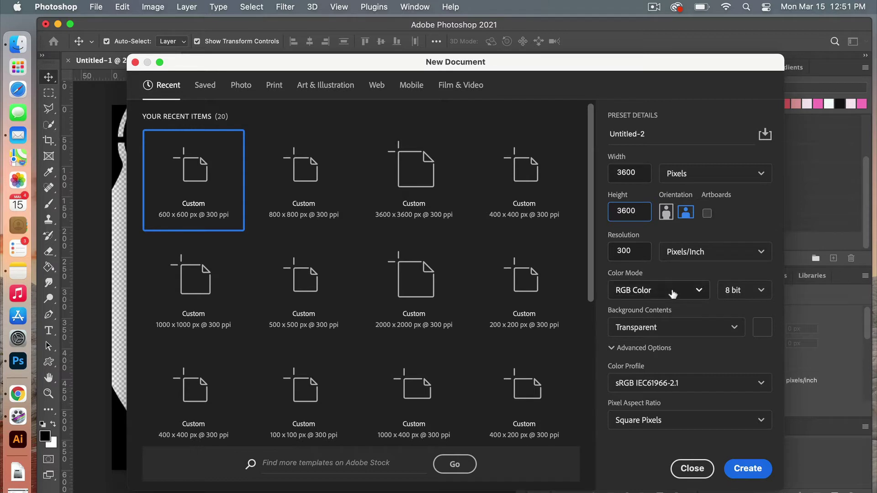
{"action": "left_click", "coordinate": [699, 329]}
{"action": "left_click", "coordinate": [676, 359]}
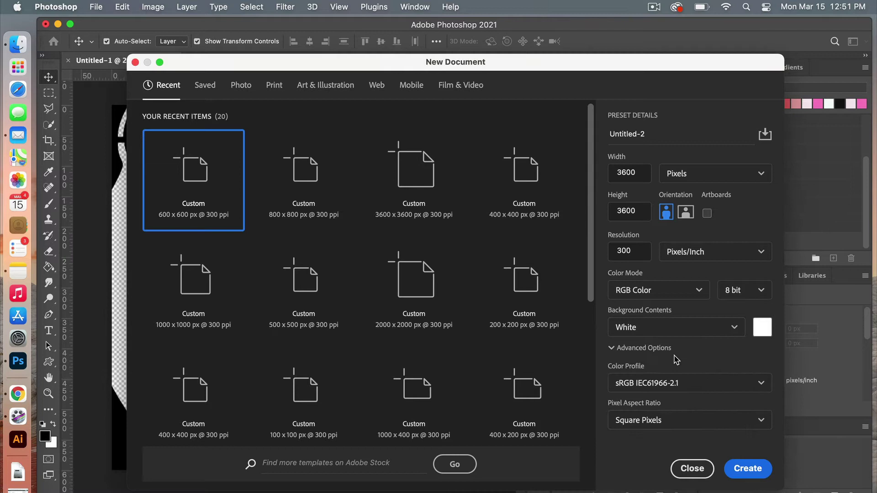
{"action": "left_click", "coordinate": [750, 470]}
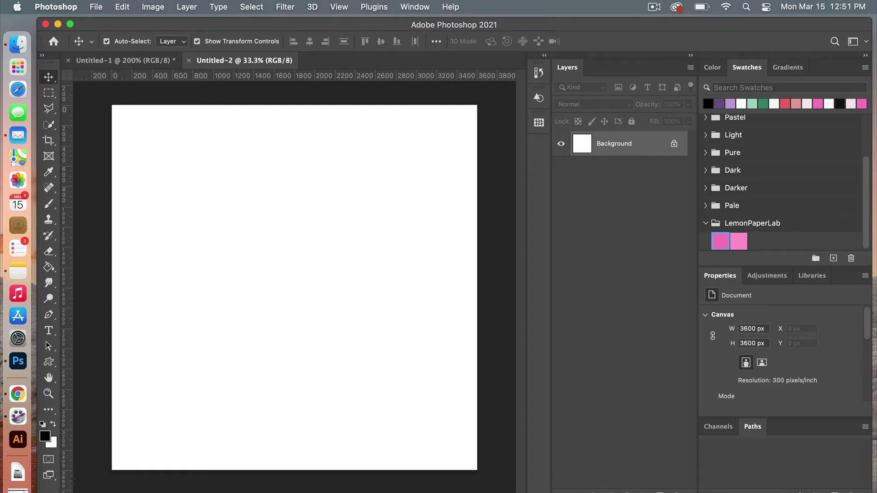
- Add a Pattern Fill layer using the fleur-de-lis pattern, snapped back to origin
{"action": "left_click", "coordinate": [627, 491]}
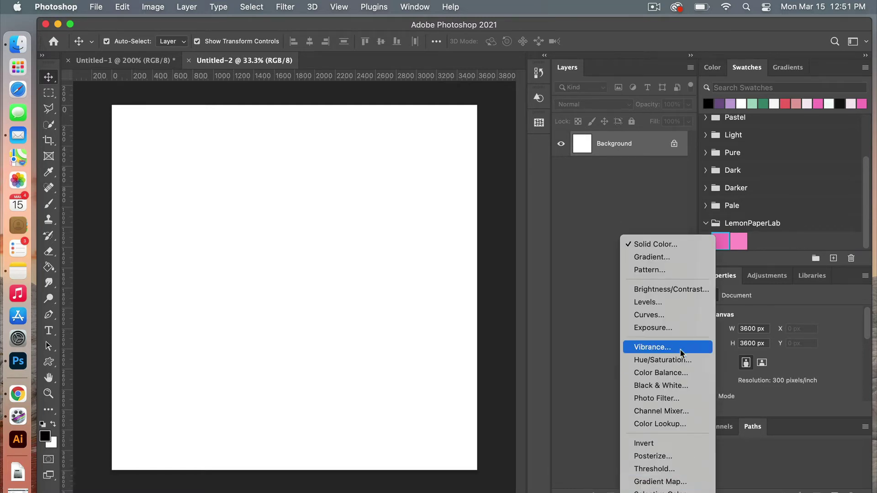
{"action": "left_click", "coordinate": [675, 271]}
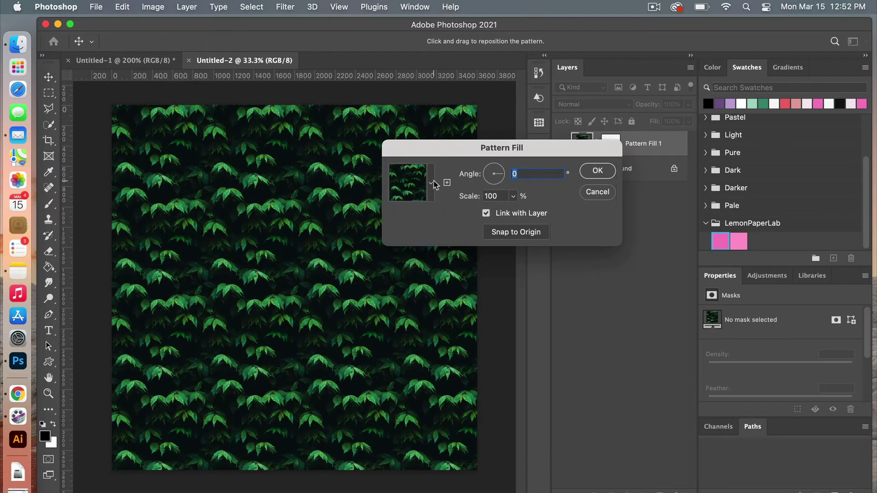
{"action": "left_click", "coordinate": [431, 183]}
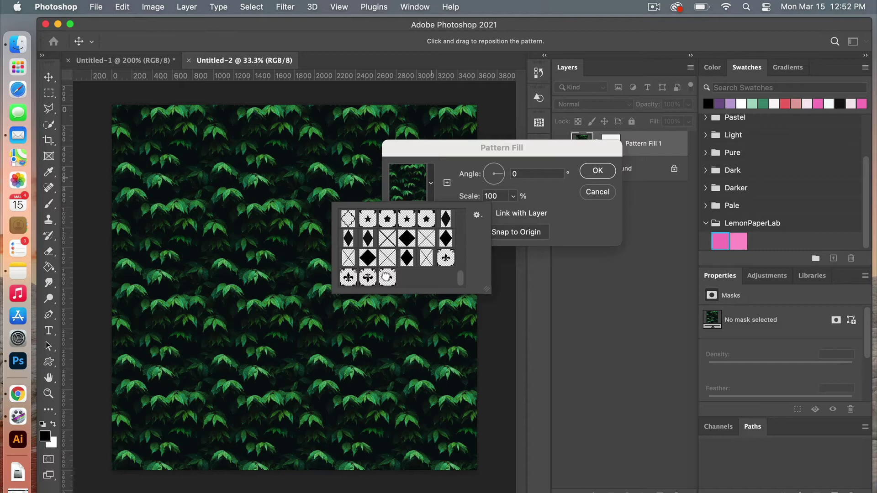
{"action": "left_click", "coordinate": [386, 277]}
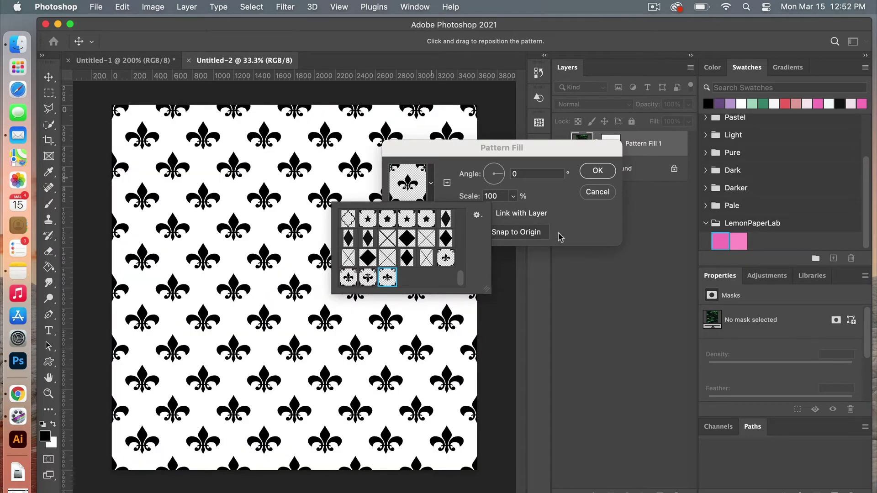
{"action": "left_click", "coordinate": [563, 197]}
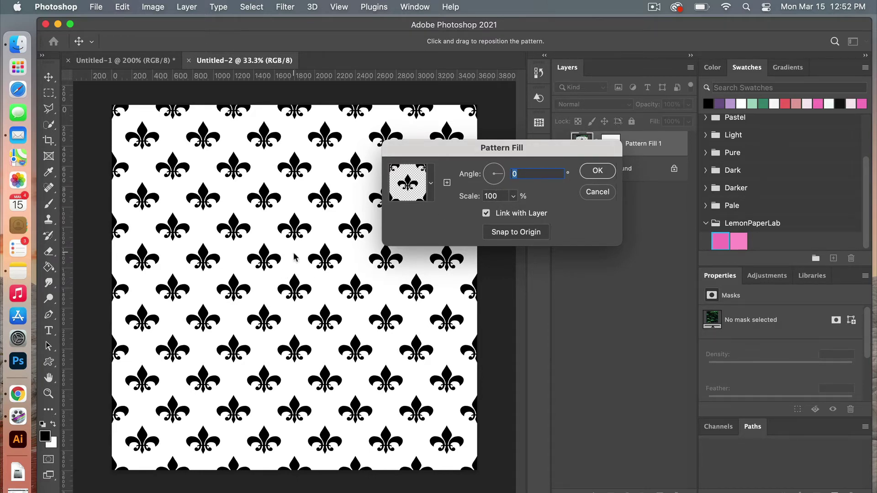
{"action": "mouse_move", "coordinate": [300, 259]}
{"action": "left_mouse_down"}
{"action": "mouse_move", "coordinate": [331, 249]}
{"action": "mouse_move", "coordinate": [290, 254]}
{"action": "mouse_move", "coordinate": [312, 265]}
{"action": "left_mouse_up"}
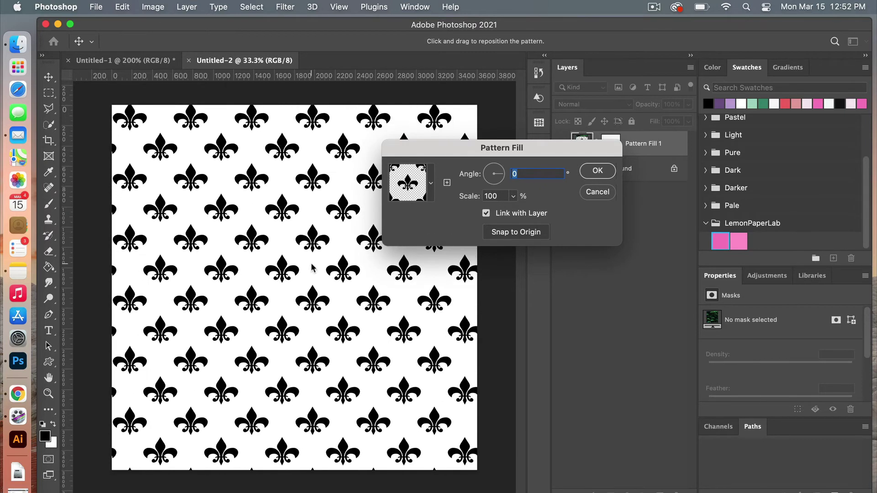
{"action": "left_click", "coordinate": [520, 234]}
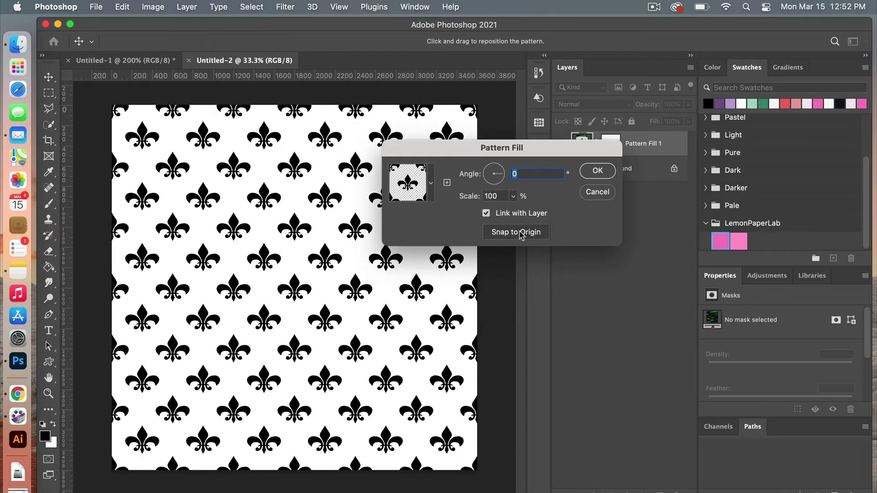
{"action": "left_click", "coordinate": [597, 170]}
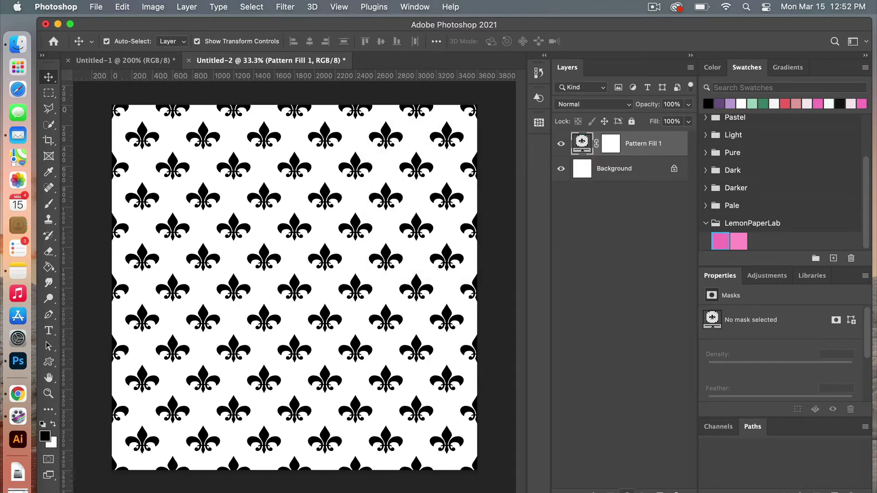
- Add a Solid Color fill layer using the light purple swatch
{"action": "left_click", "coordinate": [627, 492]}
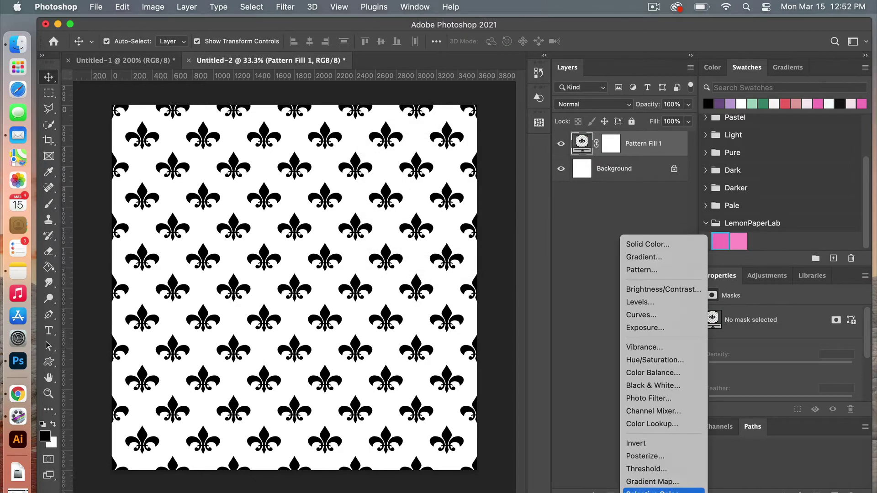
{"action": "left_click", "coordinate": [675, 248]}
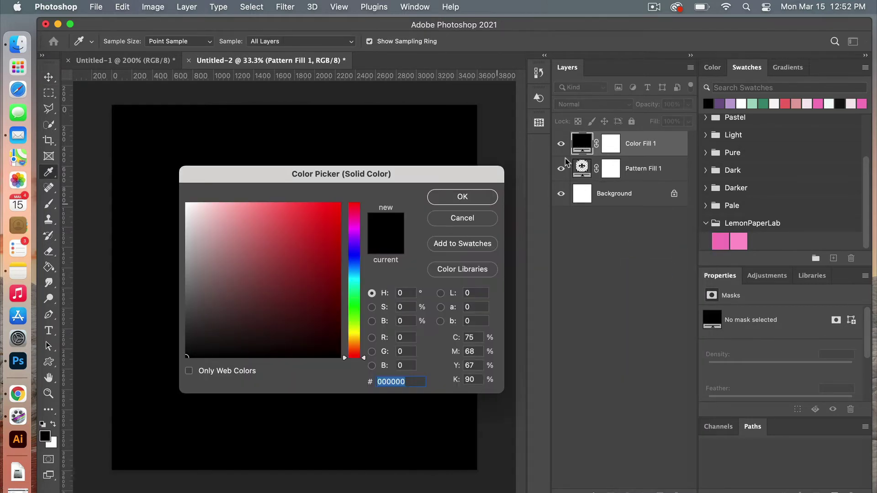
{"action": "left_click", "coordinate": [731, 101]}
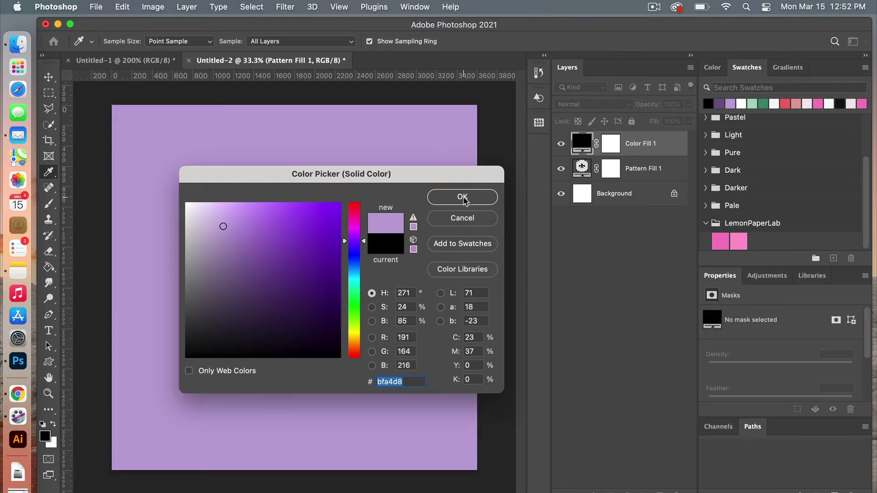
{"action": "left_click", "coordinate": [464, 196]}
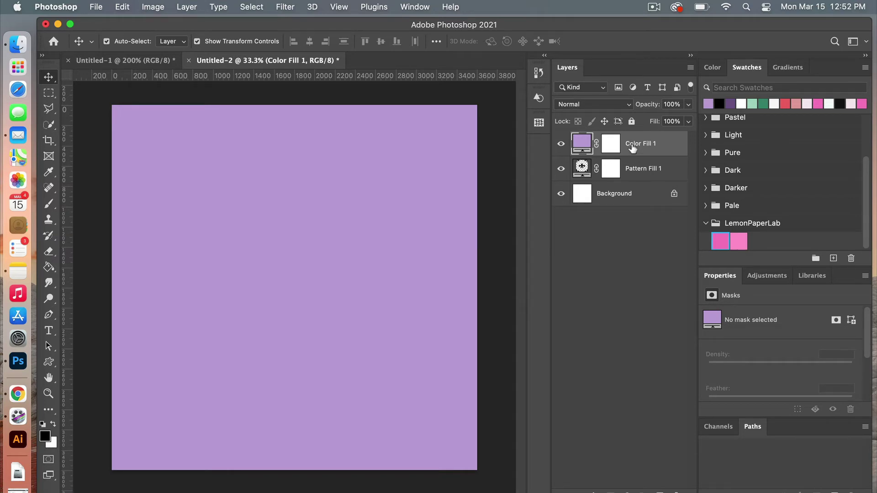
- Clip Color Fill 1 to the Pattern Fill 1 layer beneath it
{"action": "right_click", "coordinate": [632, 147]}
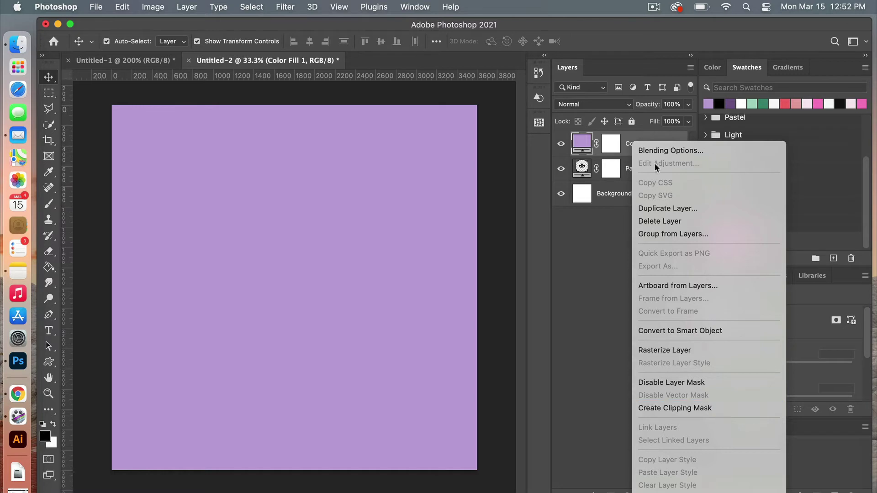
{"action": "left_click", "coordinate": [631, 144]}
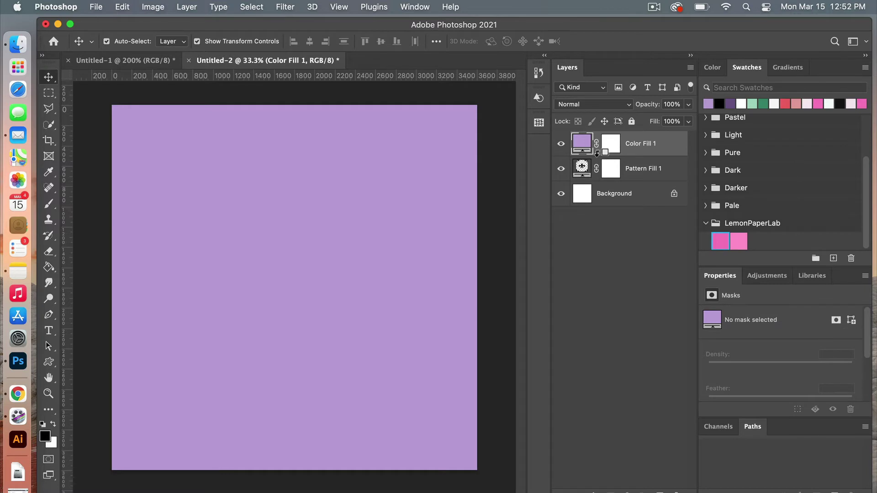
{"action": "left_click", "coordinate": [599, 156], "text": "alt"}
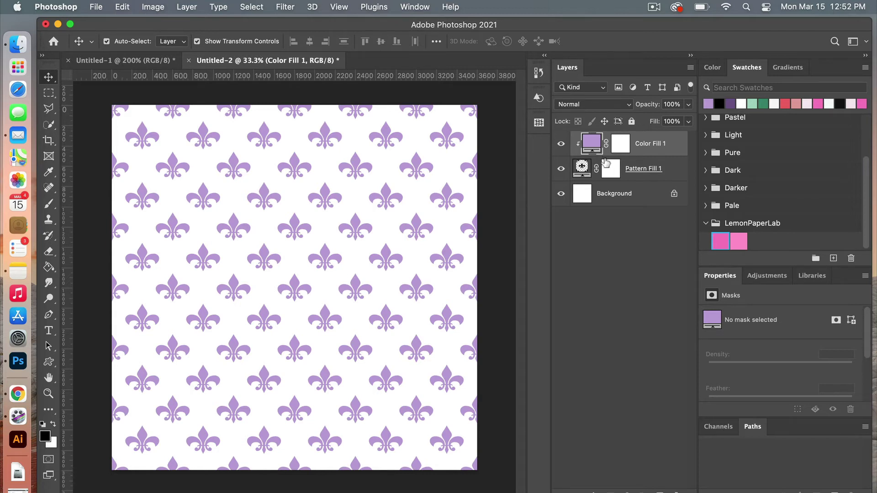
- Add a dark purple (#715889) Solid Color fill layer just above the Background layer
{"action": "left_click", "coordinate": [608, 196]}
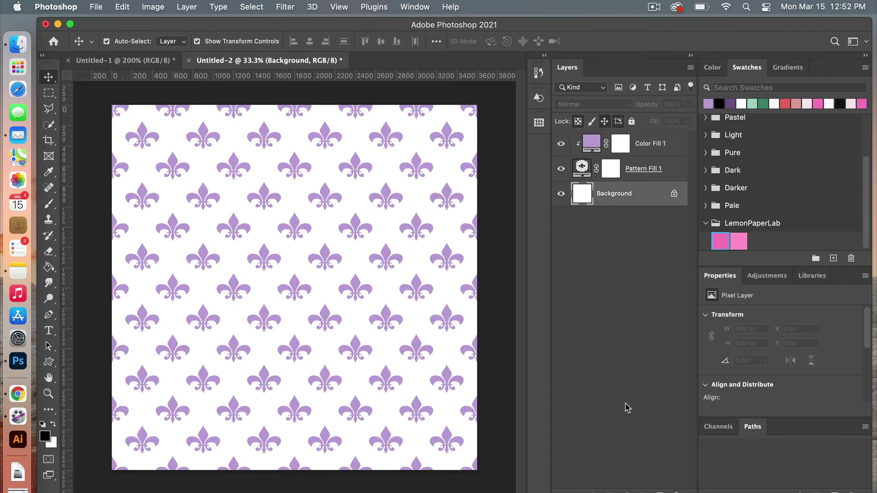
{"action": "left_click", "coordinate": [629, 488]}
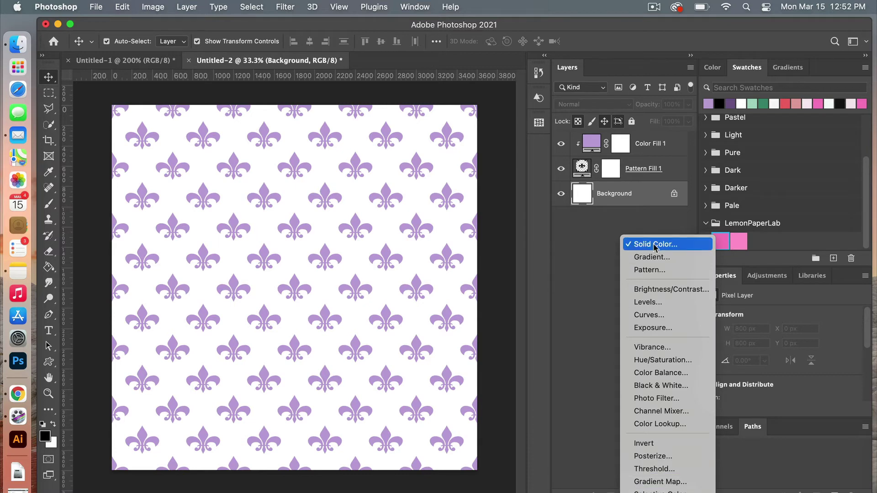
{"action": "left_click", "coordinate": [647, 244]}
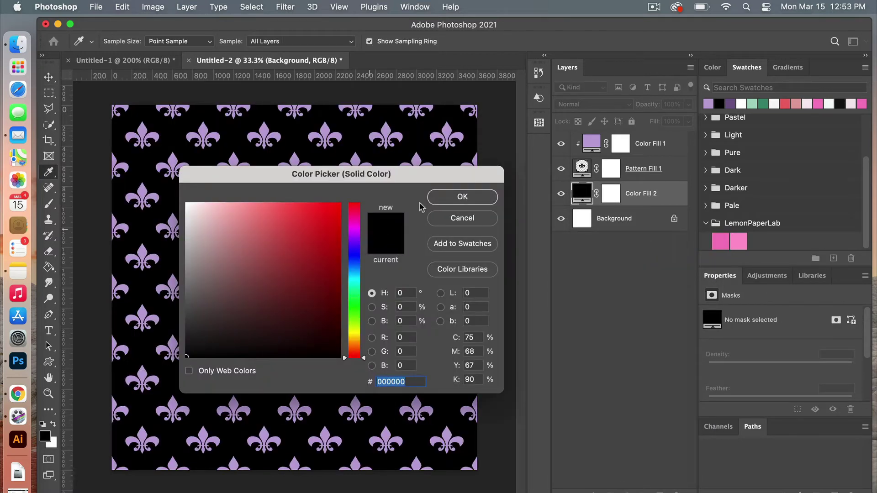
{"action": "left_click", "coordinate": [730, 103]}
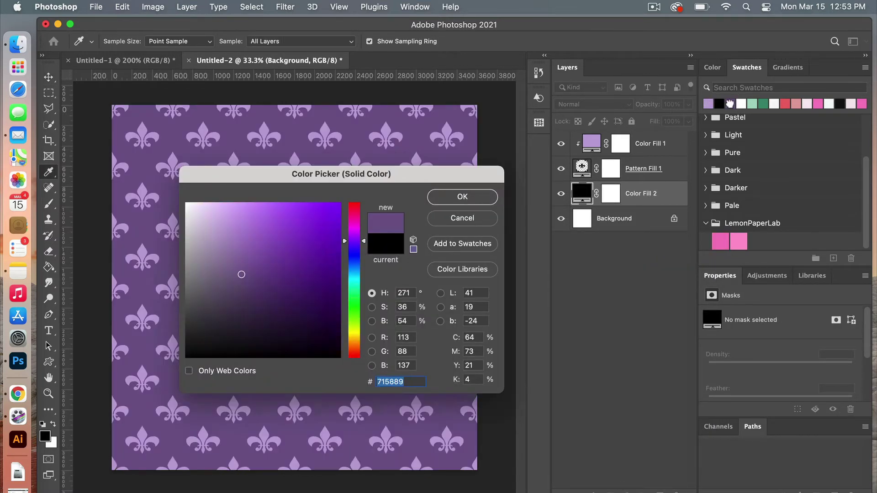
{"action": "left_click", "coordinate": [478, 198]}
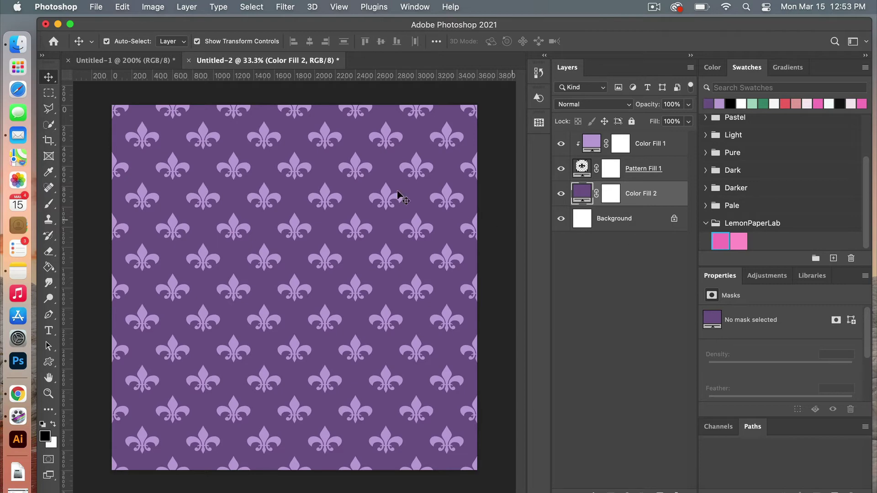
- In Untitled-1, duplicate the Fleur-De-Lis 1 layer as Fleur-De-Lis 1 copy 2
{"action": "left_click", "coordinate": [146, 61]}
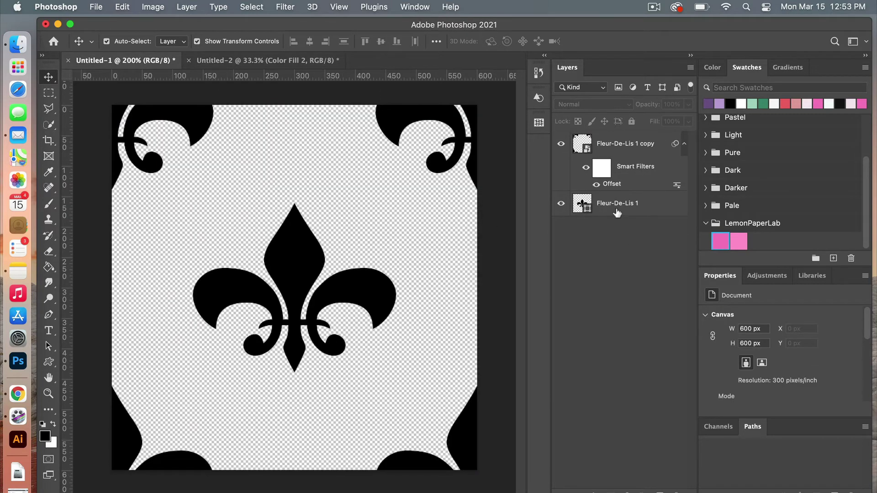
{"action": "left_click", "coordinate": [617, 210]}
{"action": "right_click", "coordinate": [617, 209]}
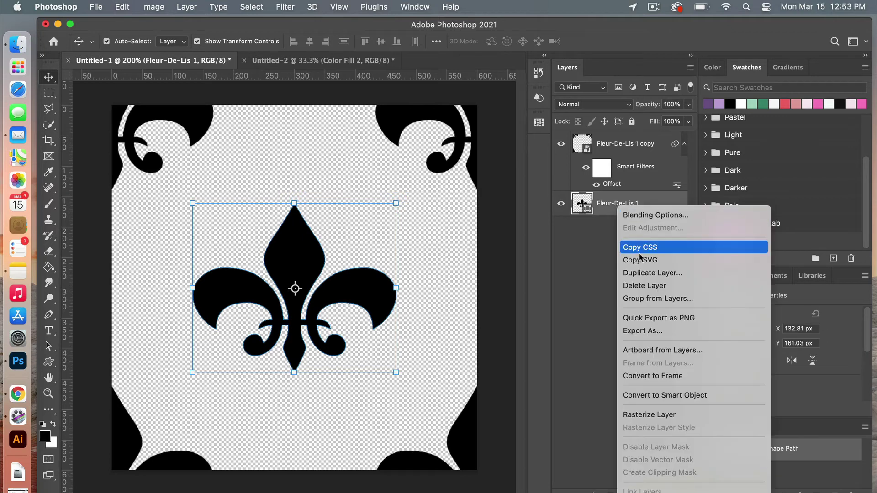
{"action": "left_click", "coordinate": [646, 274]}
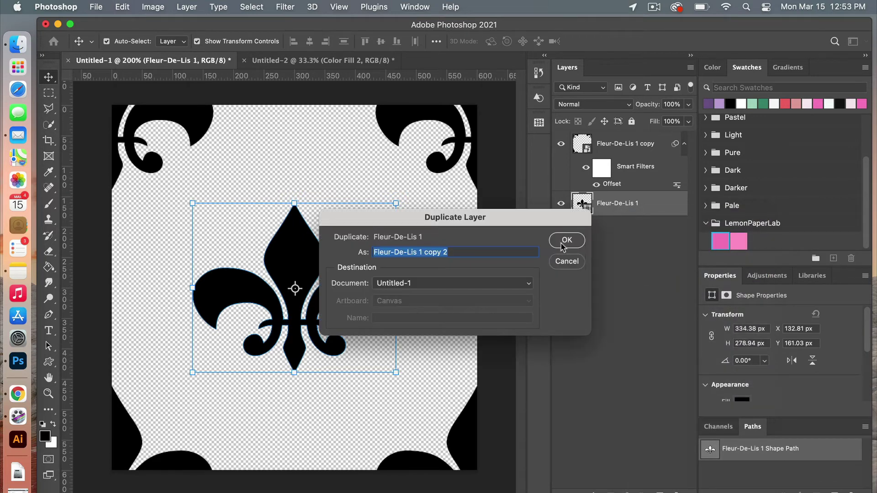
{"action": "left_click", "coordinate": [563, 246]}
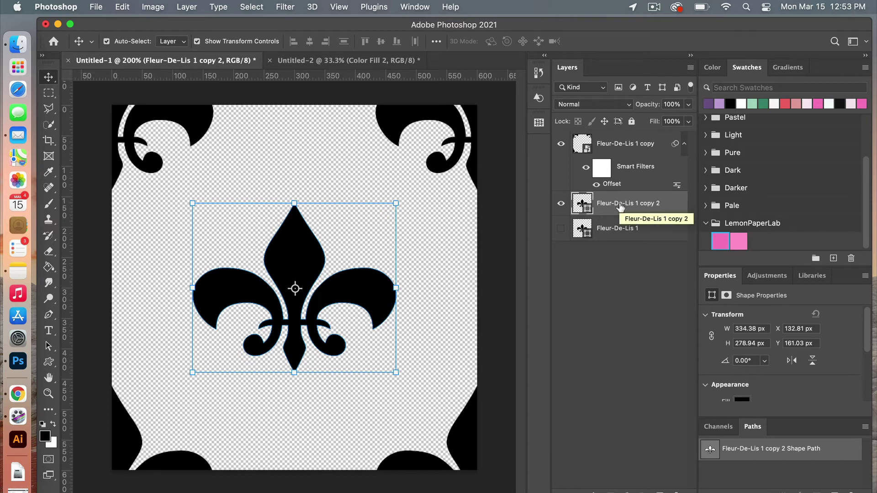
- Rotate the copied fleur-de-lis 180° and nudge it down to the tile centre
{"action": "left_click", "coordinate": [123, 8]}
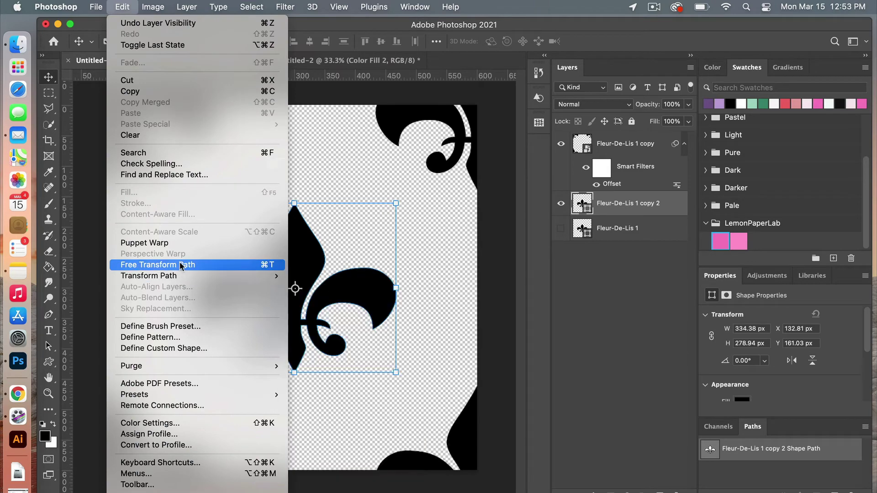
{"action": "mouse_move", "coordinate": [179, 277]}
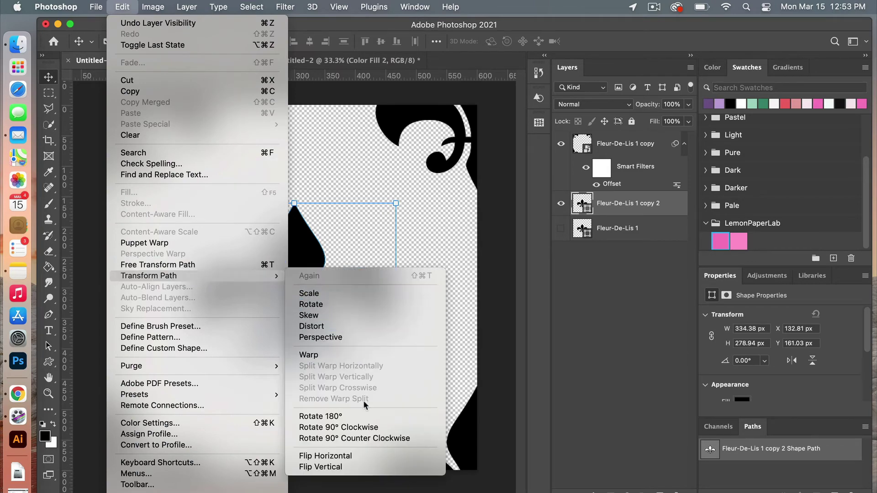
{"action": "left_click", "coordinate": [341, 417]}
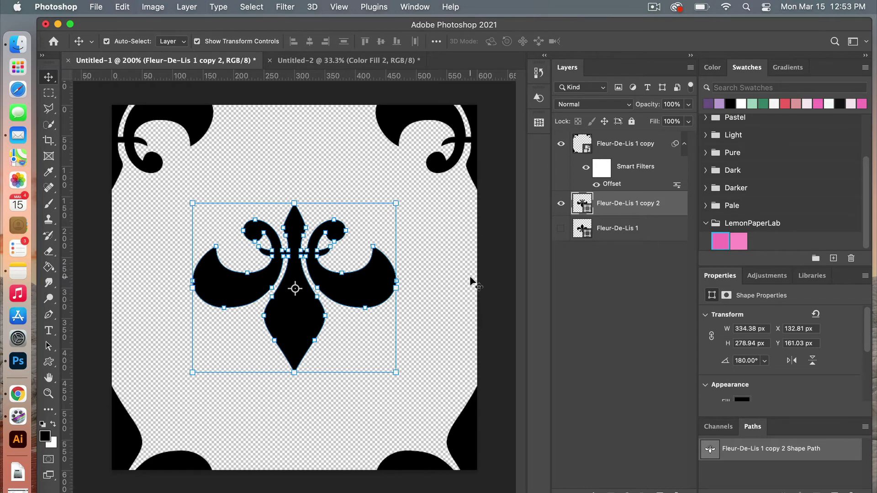
{"action": "left_click_drag", "start_coordinate": [374, 285], "coordinate": [372, 292]}
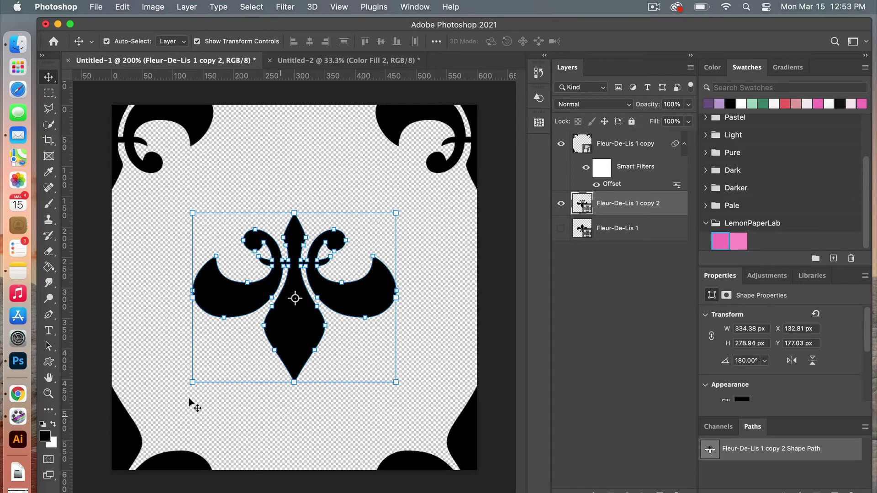
{"action": "left_click", "coordinate": [491, 273]}
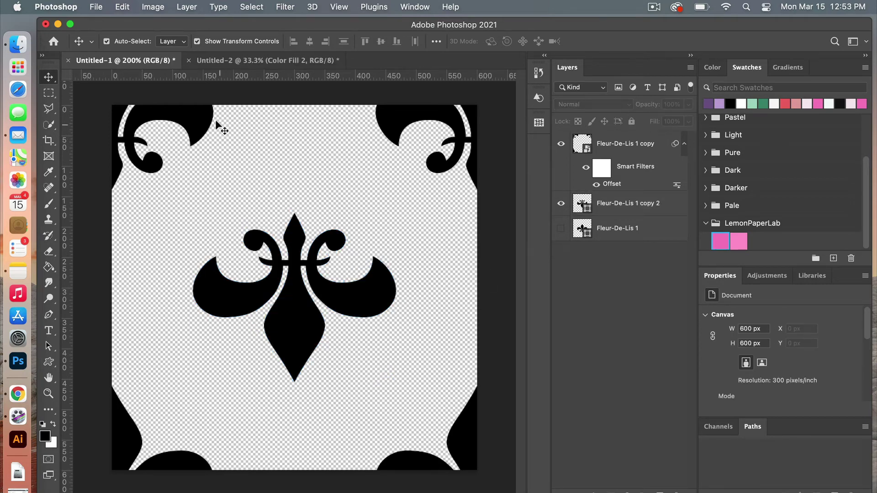
- Define the Untitled-1 tile as a new pattern named Pattern 53
{"action": "left_click", "coordinate": [123, 6]}
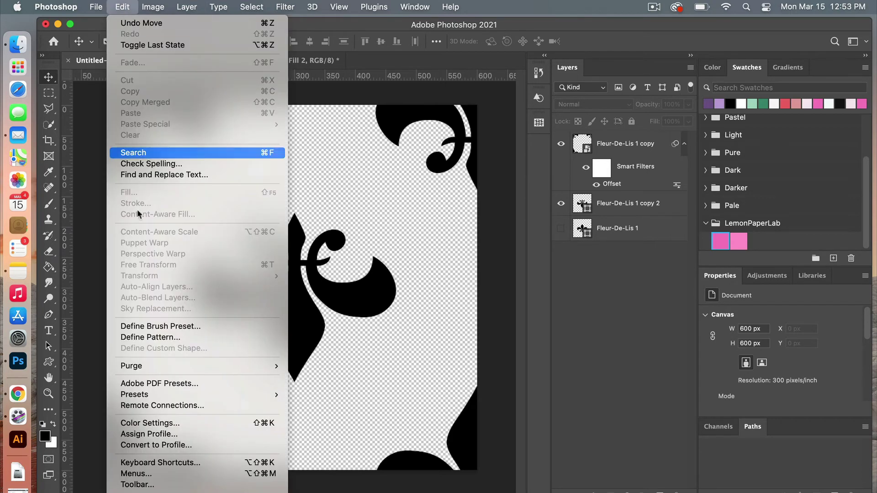
{"action": "left_click", "coordinate": [157, 337]}
{"action": "left_click", "coordinate": [587, 270]}
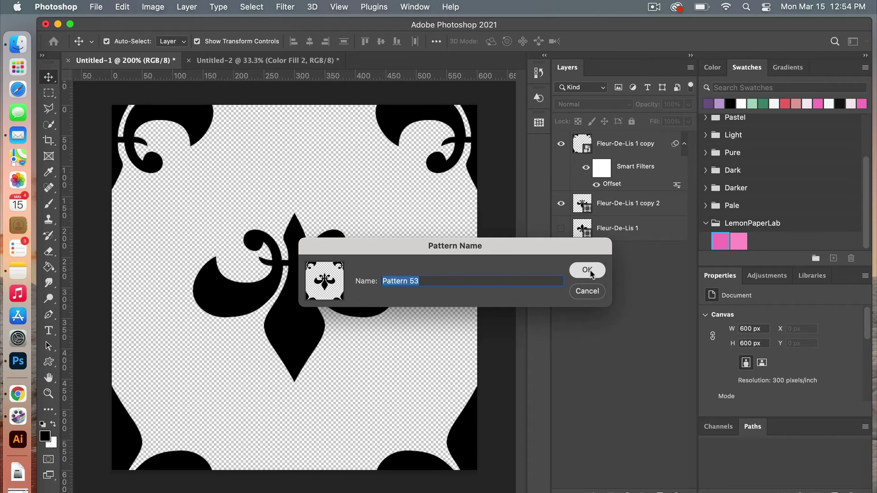
- In Untitled-2, group Color Fill 1, Color Fill 2 and Pattern Fill 1 into Group 1
{"action": "left_click", "coordinate": [299, 61]}
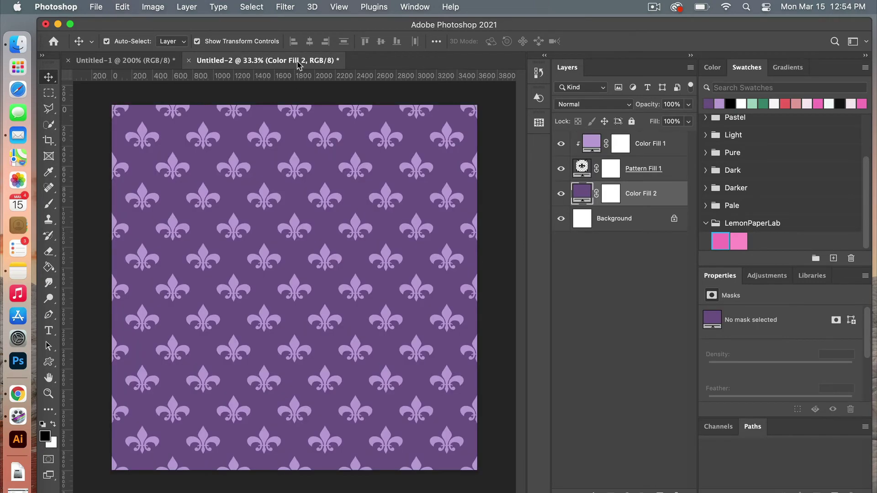
{"action": "left_click", "coordinate": [661, 149]}
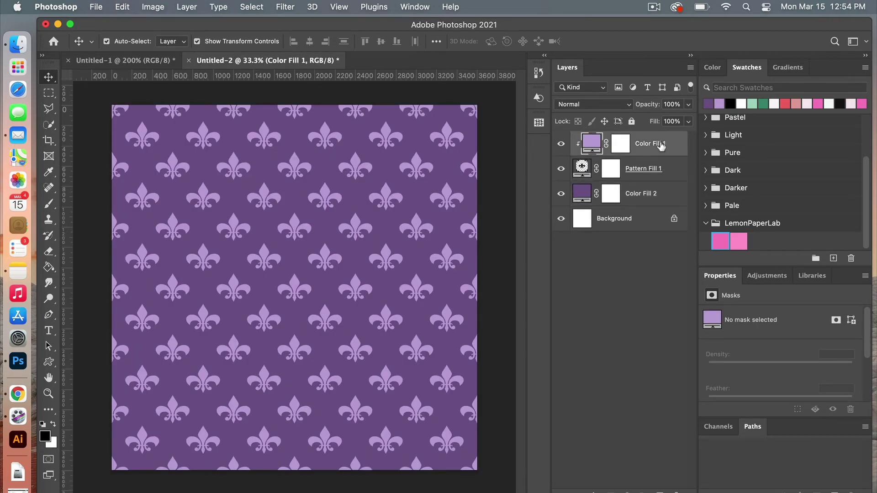
{"action": "left_click", "coordinate": [661, 194], "text": "super"}
{"action": "left_click", "coordinate": [667, 171], "text": "super"}
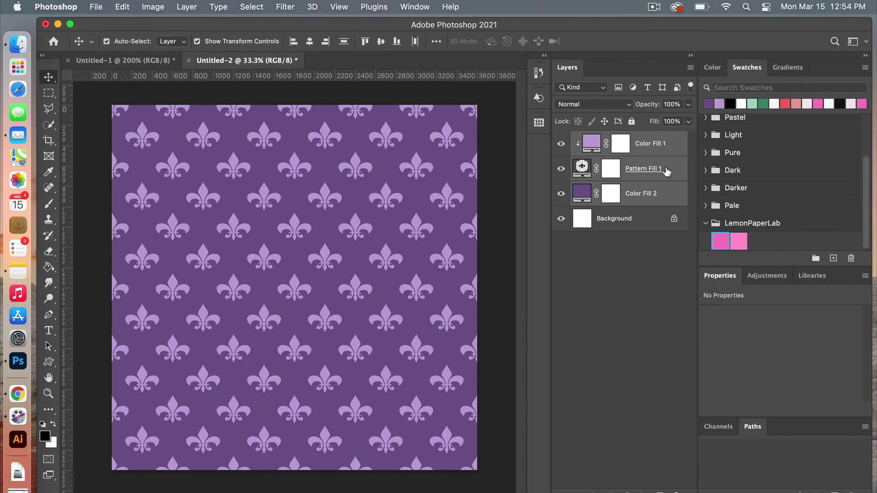
{"action": "right_click", "coordinate": [667, 171]}
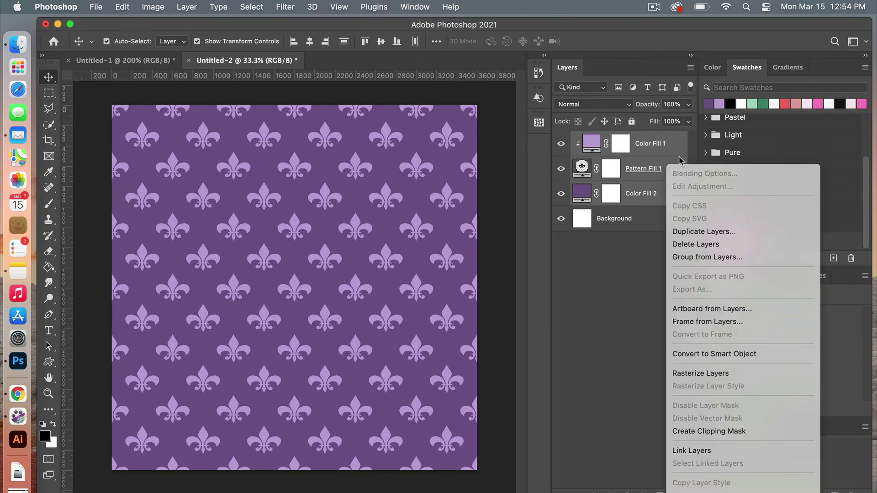
{"action": "key", "text": "Escape"}
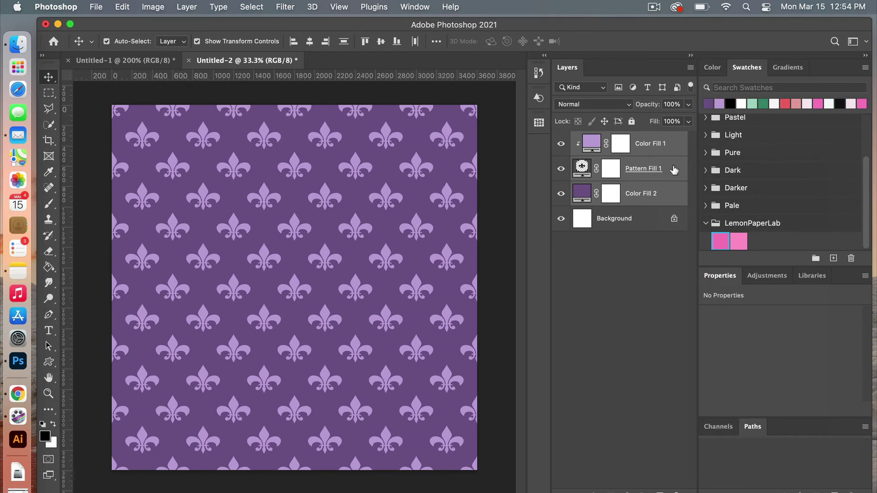
{"action": "key", "text": "super+g"}
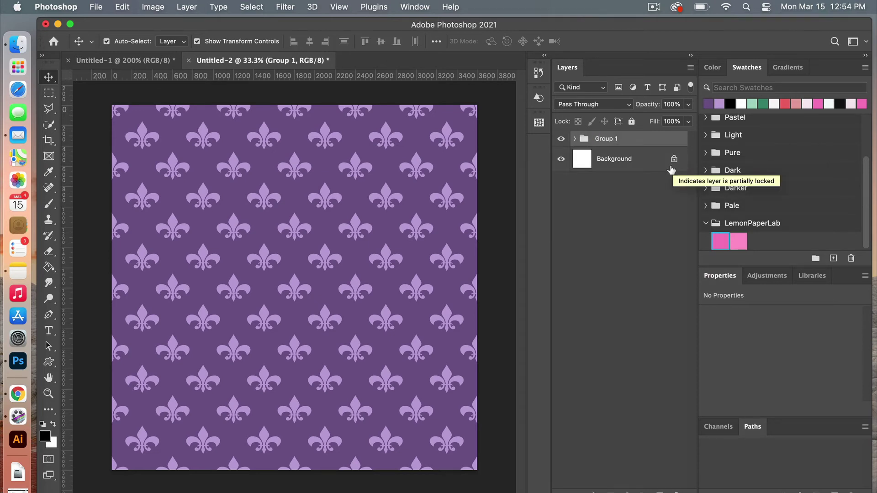
- Duplicate Group 1 as Group 1 copy and expand it to show its layers
{"action": "right_click", "coordinate": [616, 143]}
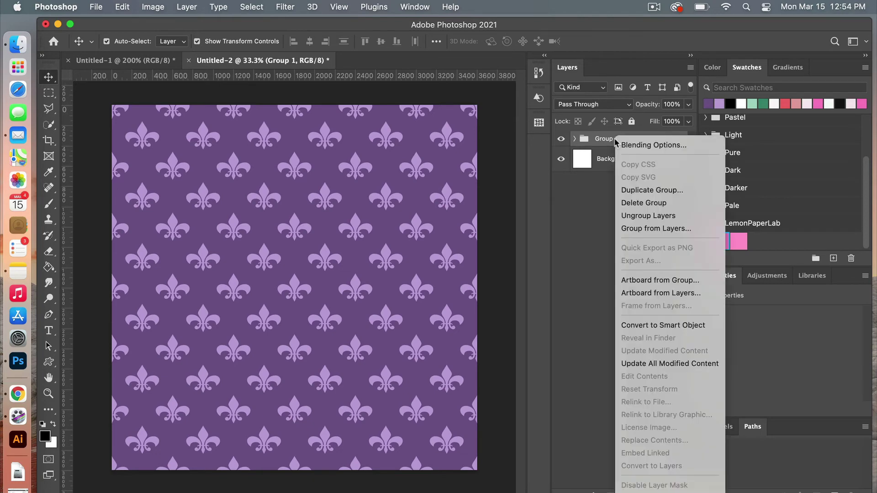
{"action": "left_click", "coordinate": [653, 190]}
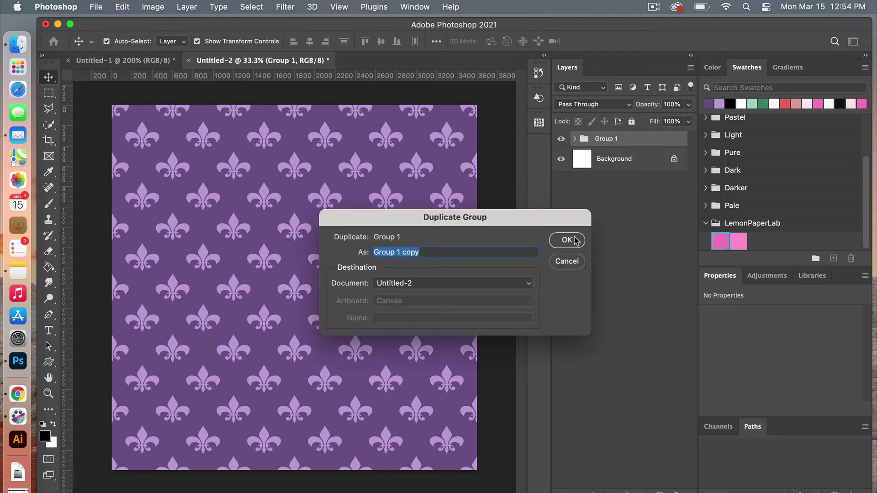
{"action": "left_click", "coordinate": [579, 240]}
{"action": "left_click", "coordinate": [575, 139]}
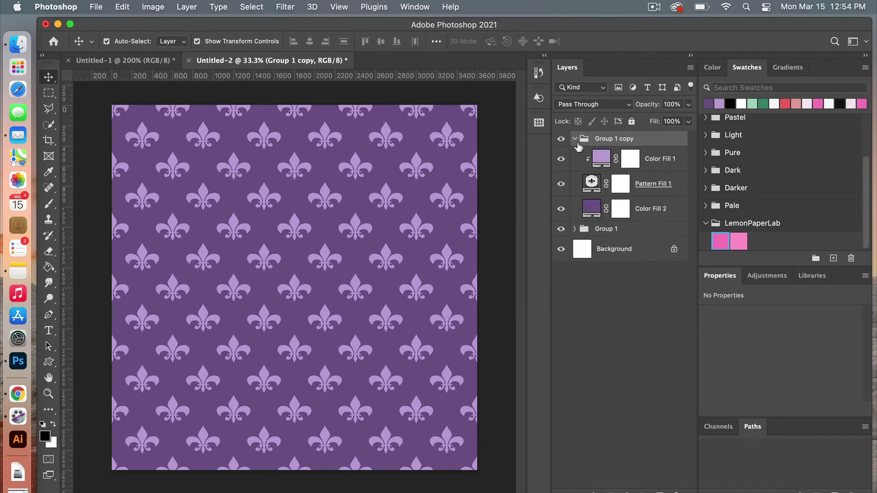
- Switch Pattern Fill 1 in Group 1 copy to the new Pattern 53 tile
{"action": "double_click", "coordinate": [592, 184]}
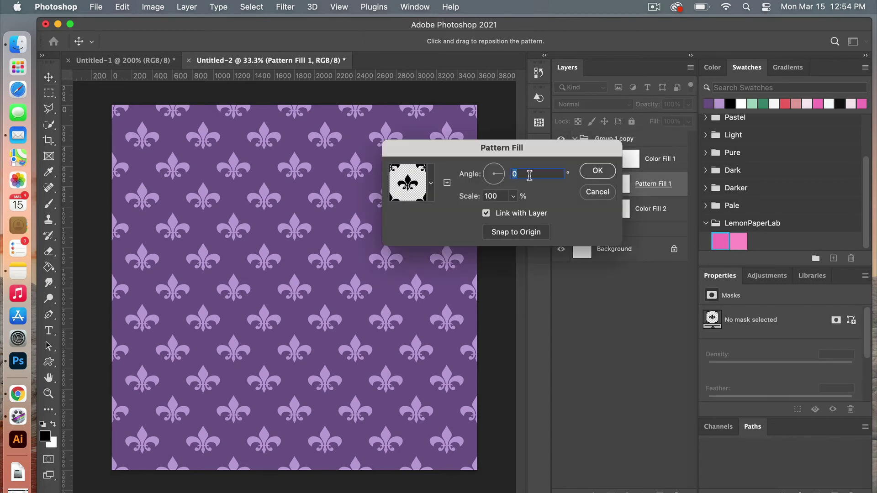
{"action": "left_click", "coordinate": [431, 182]}
{"action": "left_click", "coordinate": [406, 277]}
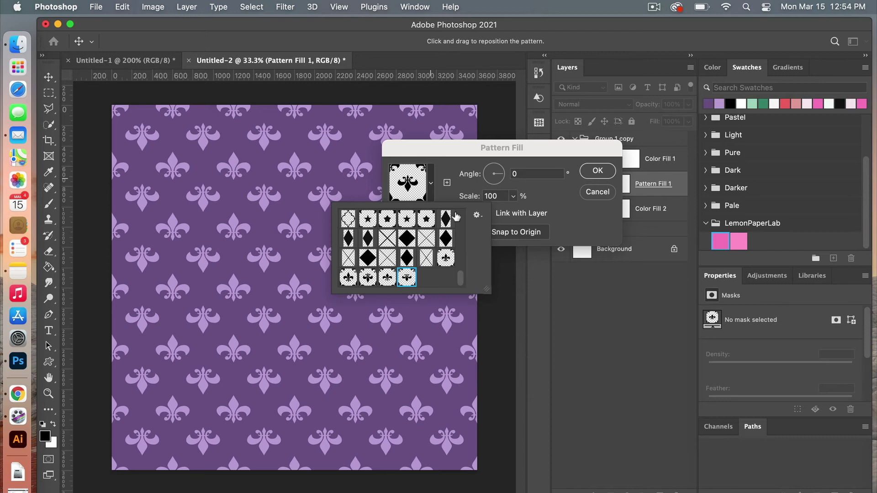
{"action": "left_click", "coordinate": [451, 166]}
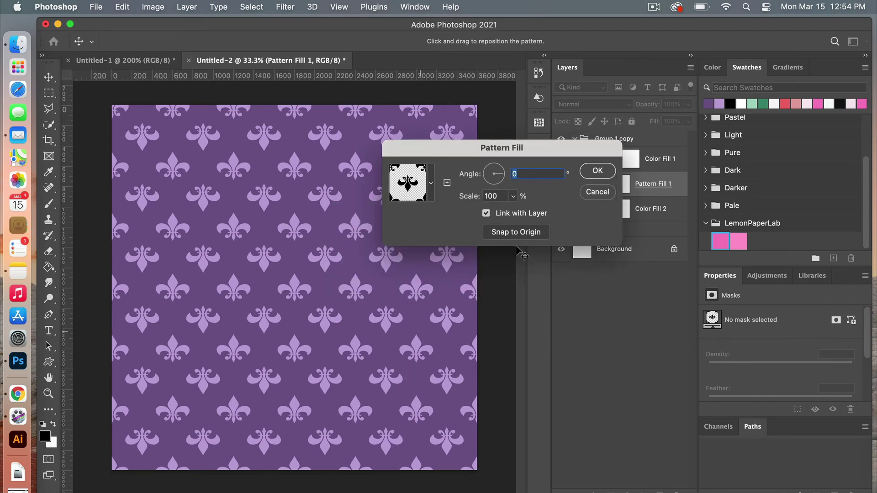
{"action": "left_click", "coordinate": [597, 172]}
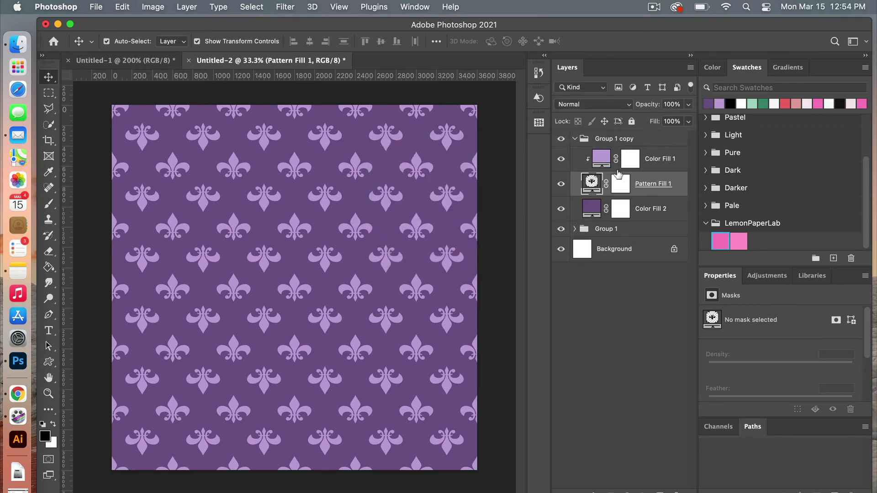
- Change Color Fill 1 to the mint swatch (#a4d8c5) for the motifs
{"action": "left_click", "coordinate": [600, 160]}
{"action": "double_click", "coordinate": [600, 160]}
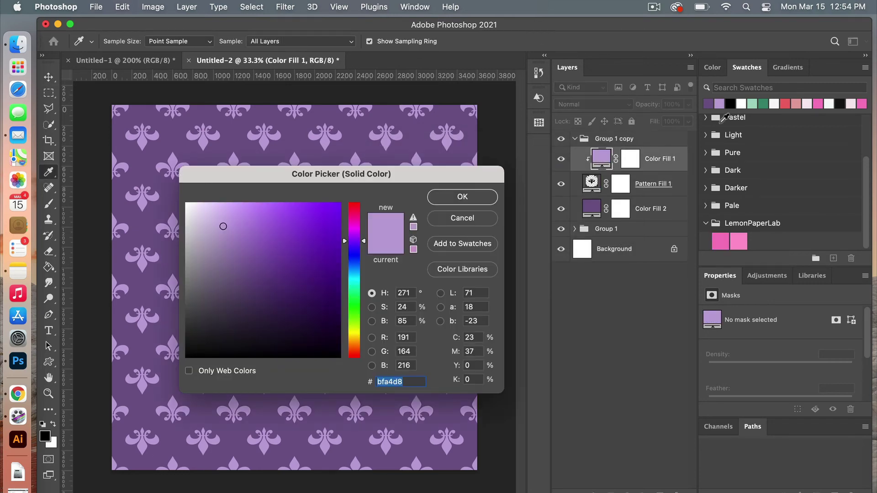
{"action": "left_click", "coordinate": [751, 104]}
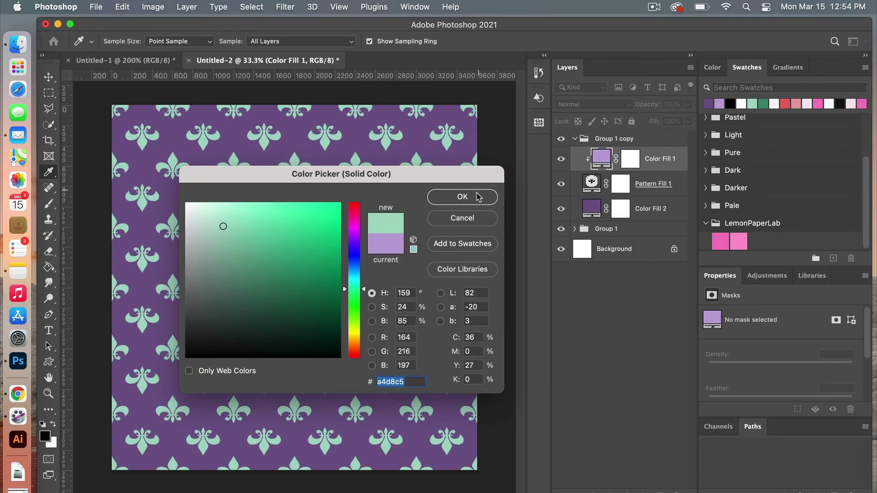
{"action": "left_click", "coordinate": [462, 196]}
- Change Color Fill 2 to the deep green swatch for the background
{"action": "double_click", "coordinate": [593, 209]}
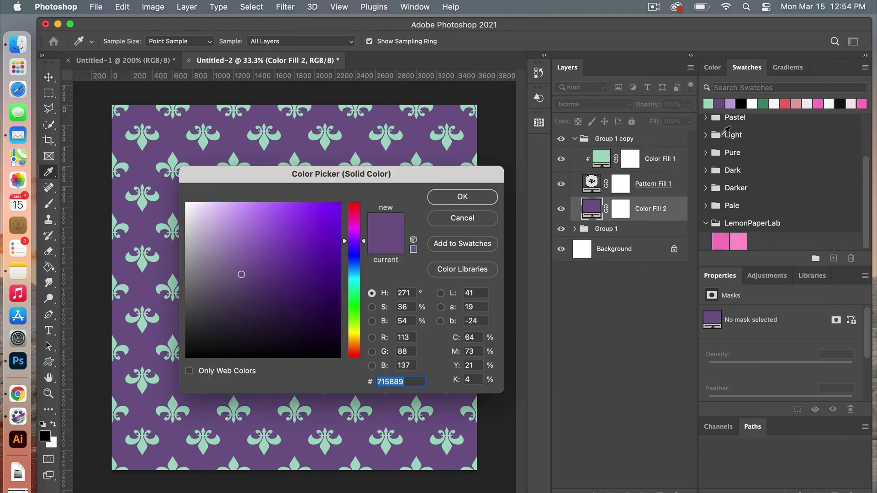
{"action": "left_click", "coordinate": [763, 104]}
{"action": "left_click", "coordinate": [463, 196]}
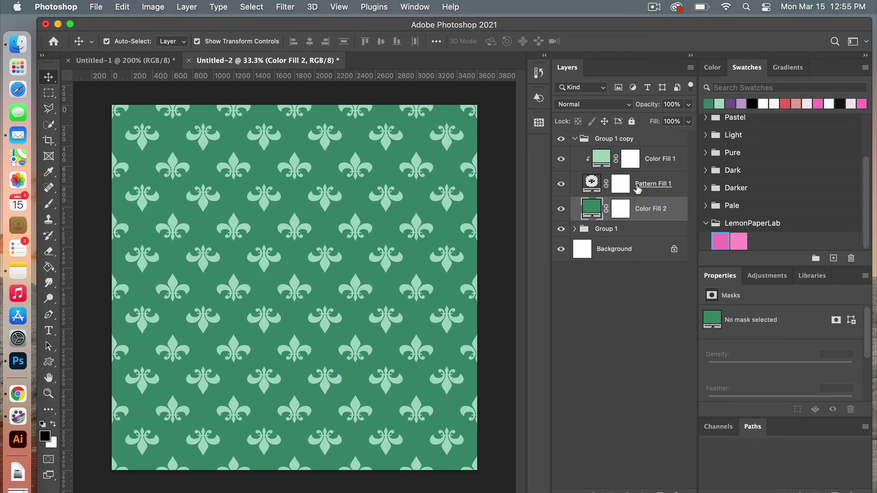
- Save the document as JPEG named fleur-de-lis-green.jpg in the Examples folder
{"action": "left_click", "coordinate": [97, 9]}
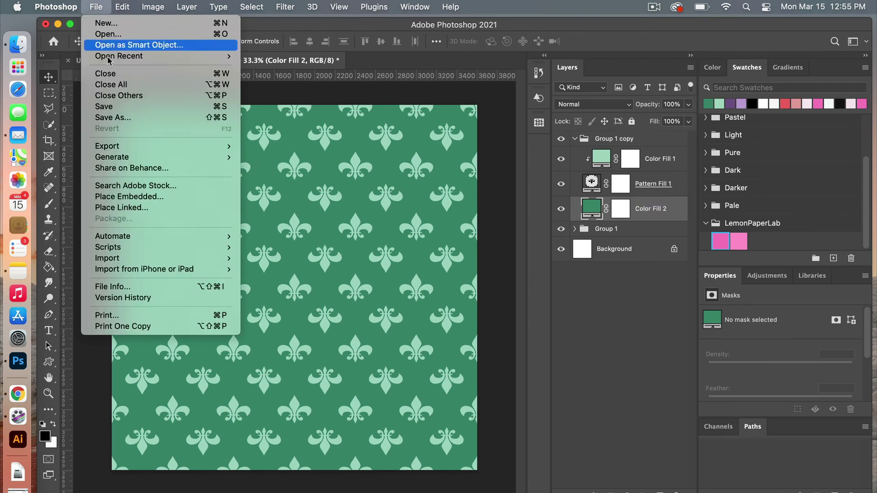
{"action": "left_click", "coordinate": [113, 118]}
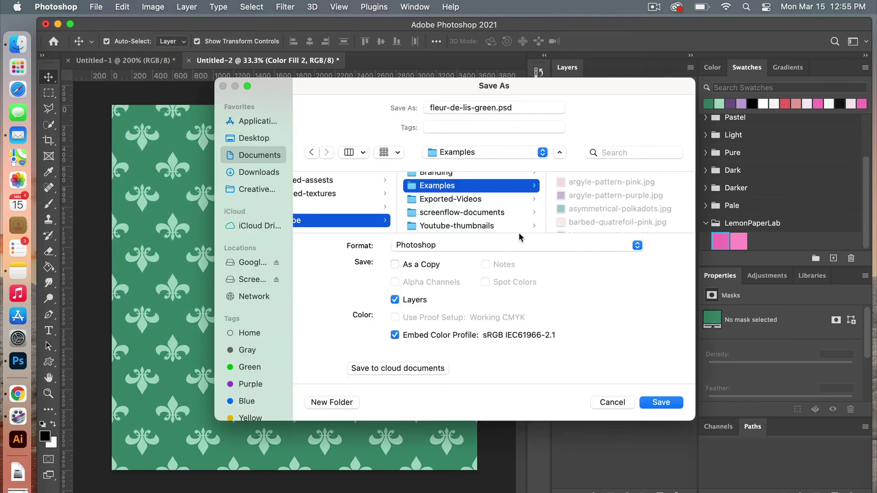
{"action": "left_click", "coordinate": [542, 247]}
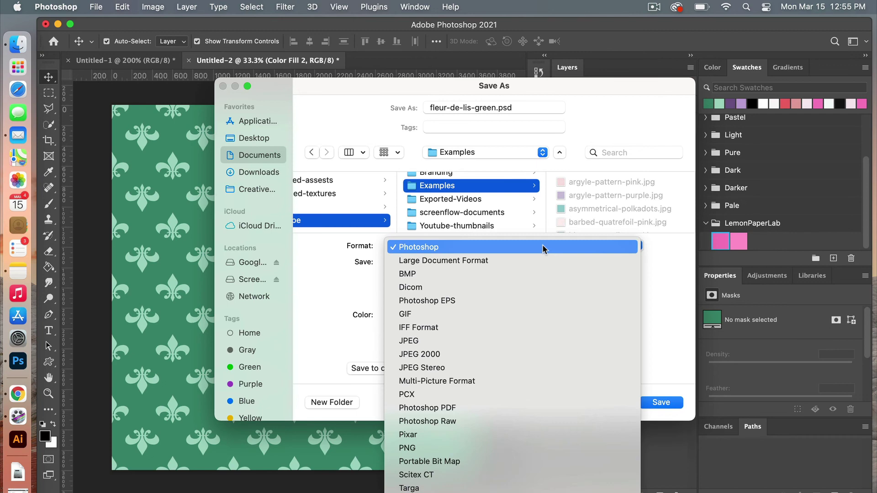
{"action": "left_click", "coordinate": [478, 342]}
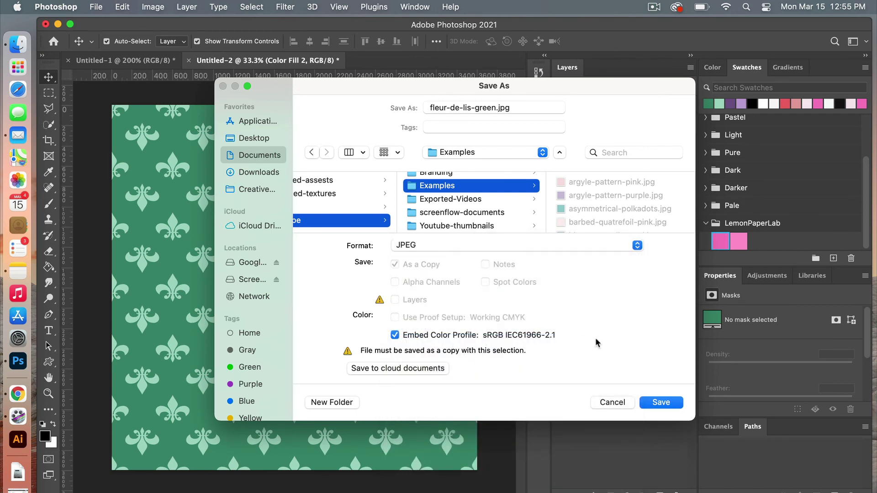
{"action": "left_click", "coordinate": [670, 403]}
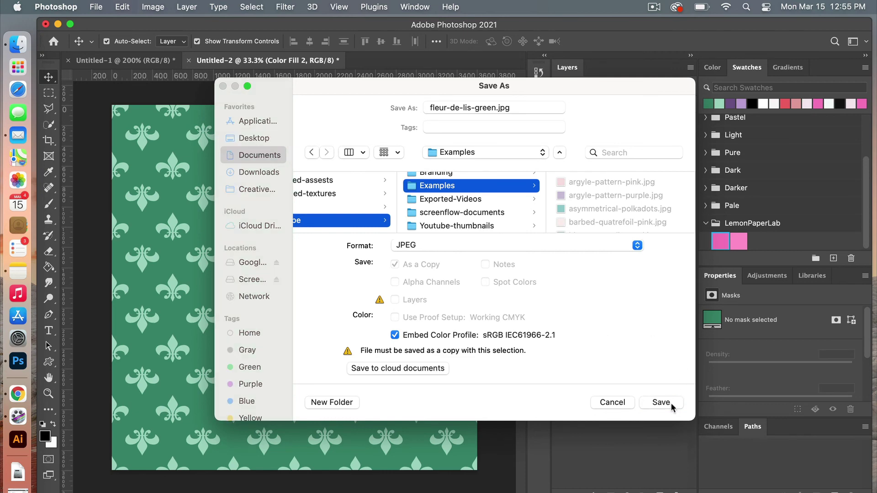